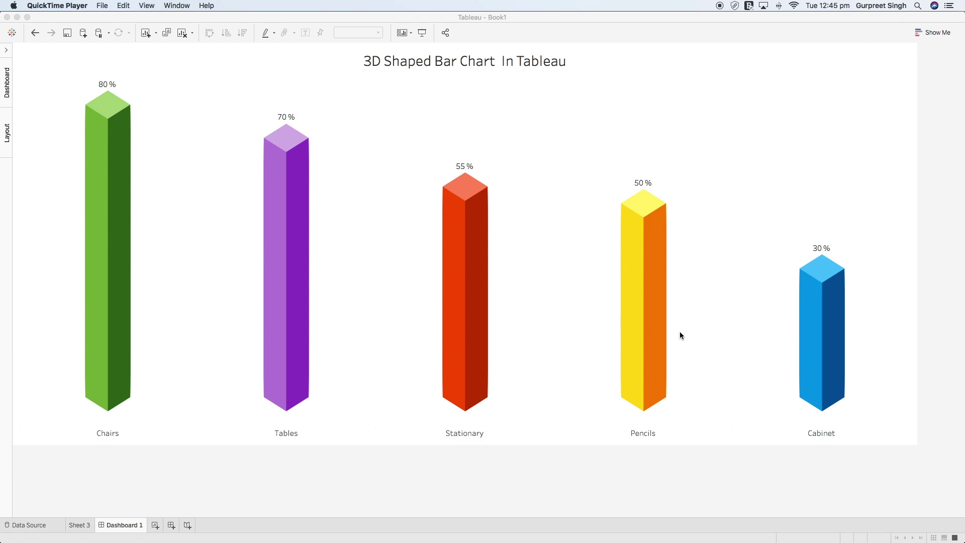
Bring the empty Tableau Book2 and then the Cube Bar Chart Excel workbook to the front
{"action": "left_click", "coordinate": [773, 526]}
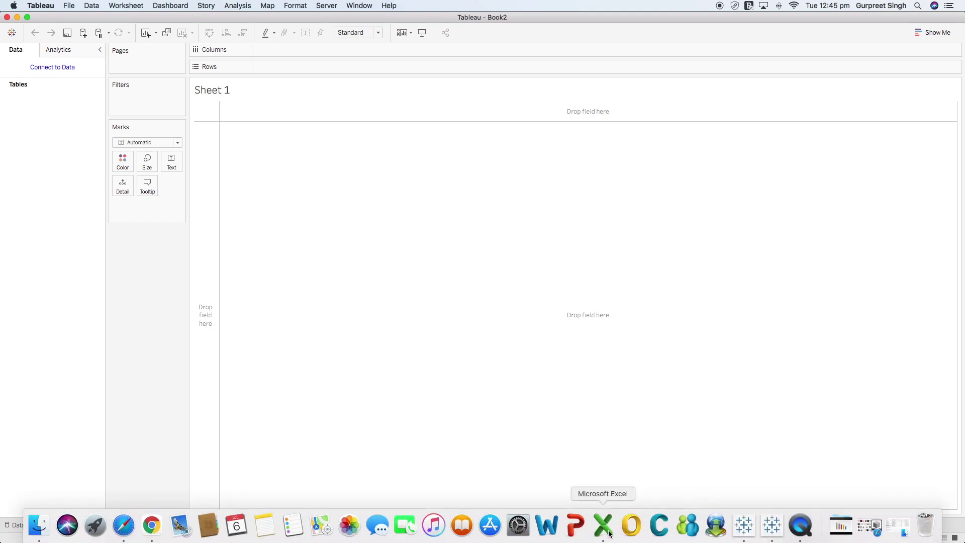
{"action": "left_click", "coordinate": [607, 530]}
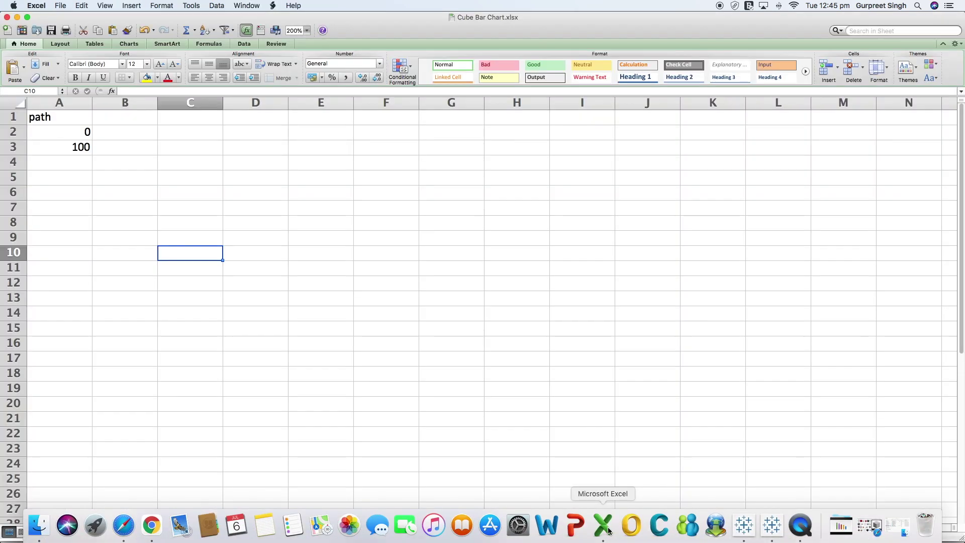
{"action": "scroll", "coordinate": [168, 224], "scroll_direction": "down", "scroll_amount": 6}
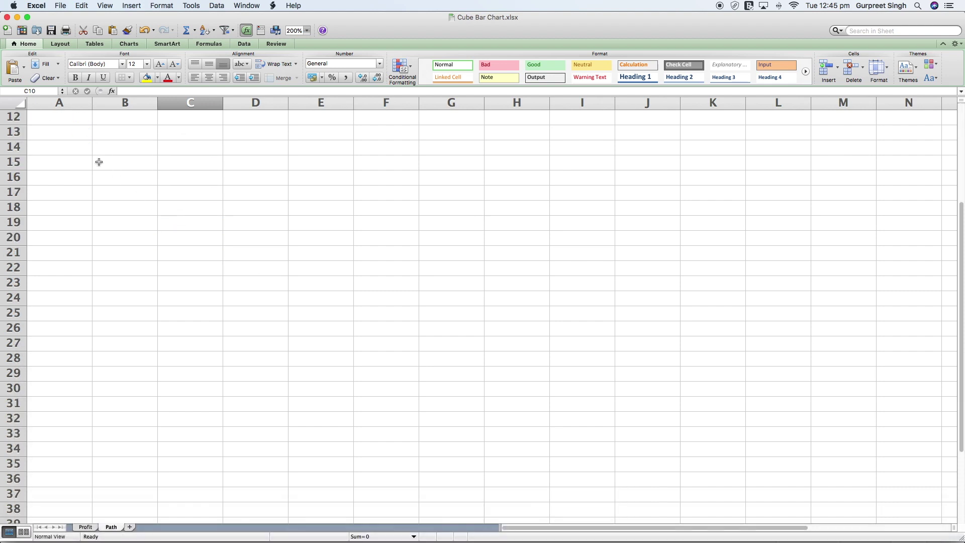
{"action": "scroll", "coordinate": [108, 179], "scroll_direction": "up", "scroll_amount": 6}
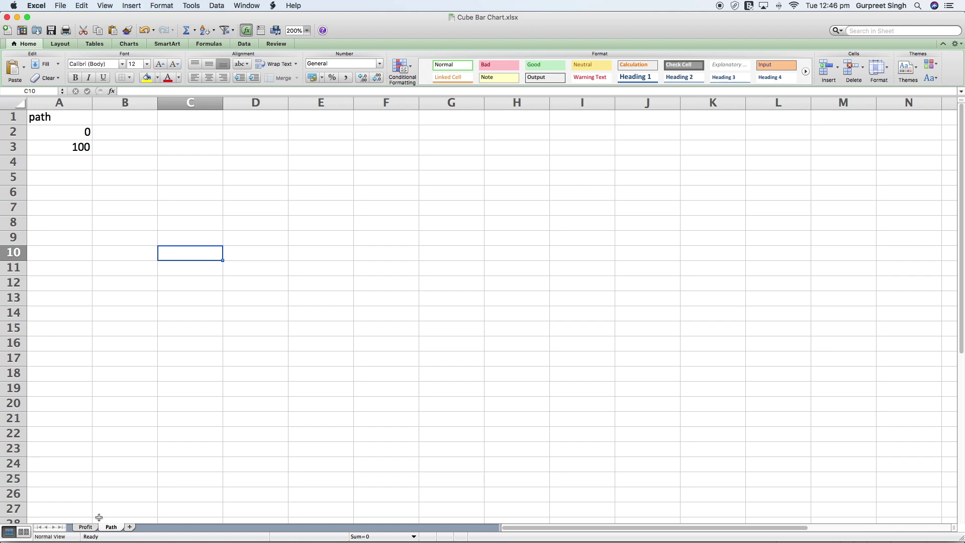
{"action": "left_click", "coordinate": [86, 528]}
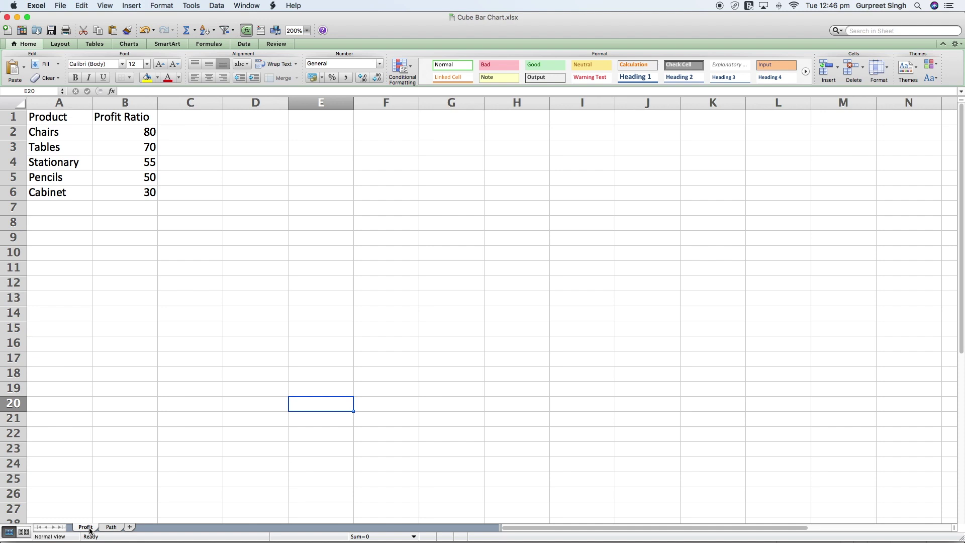
{"action": "left_click", "coordinate": [121, 136]}
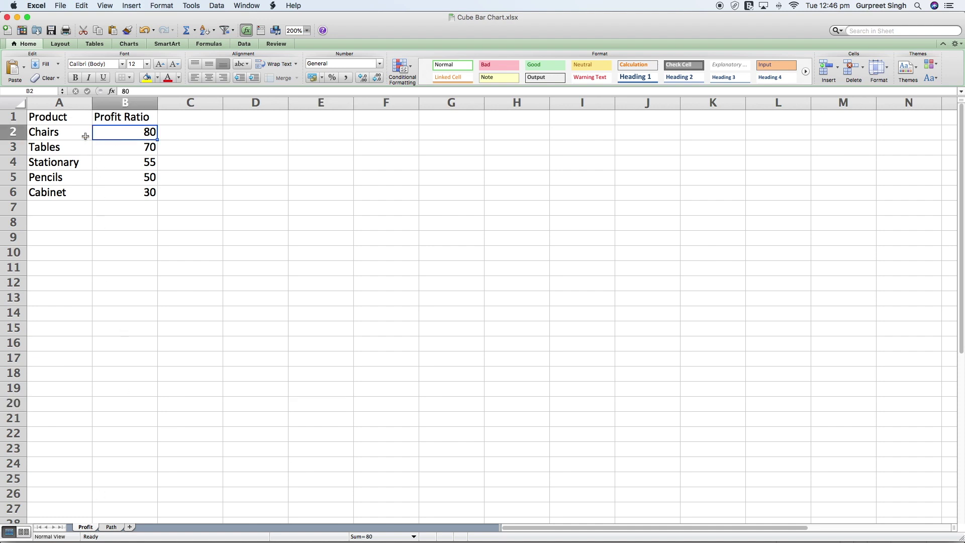
{"action": "left_click", "coordinate": [112, 145]}
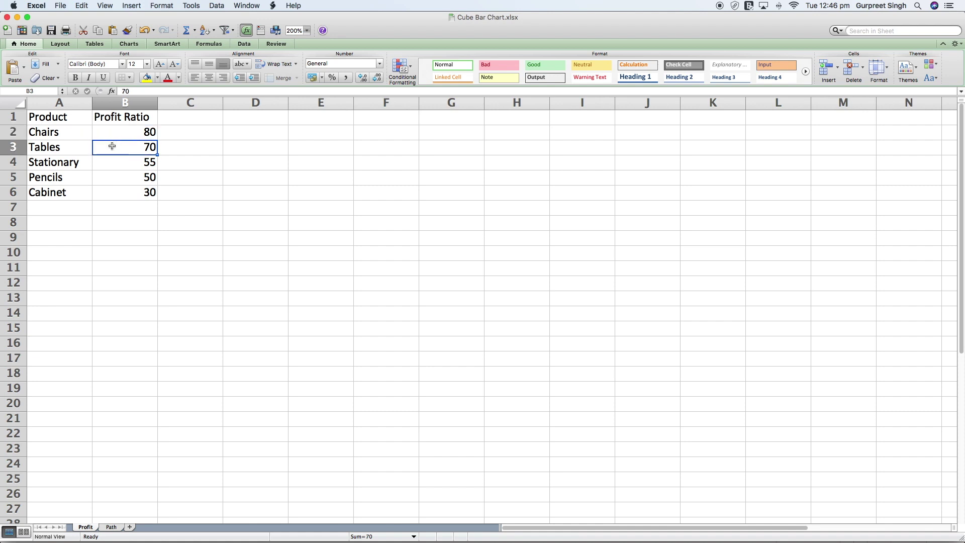
{"action": "left_click", "coordinate": [125, 163]}
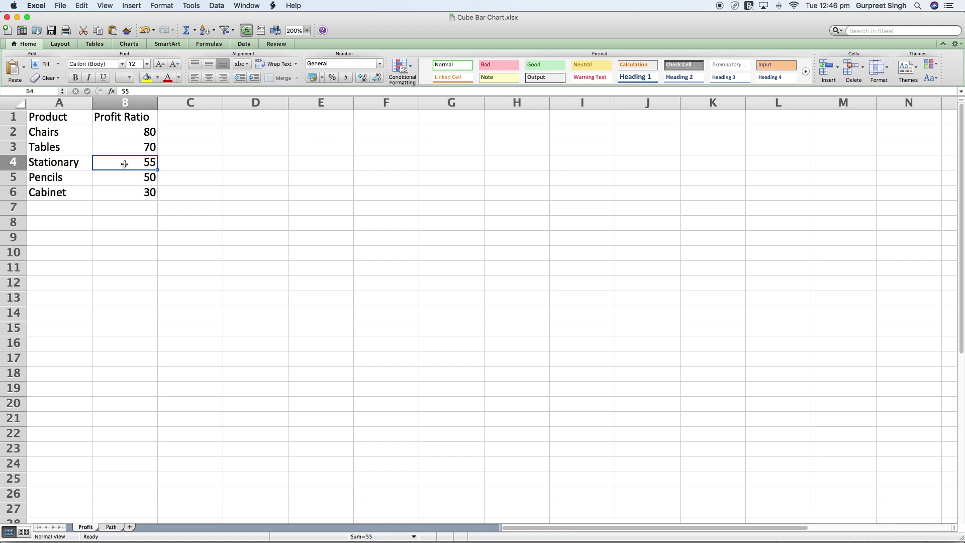
{"action": "left_click", "coordinate": [132, 181]}
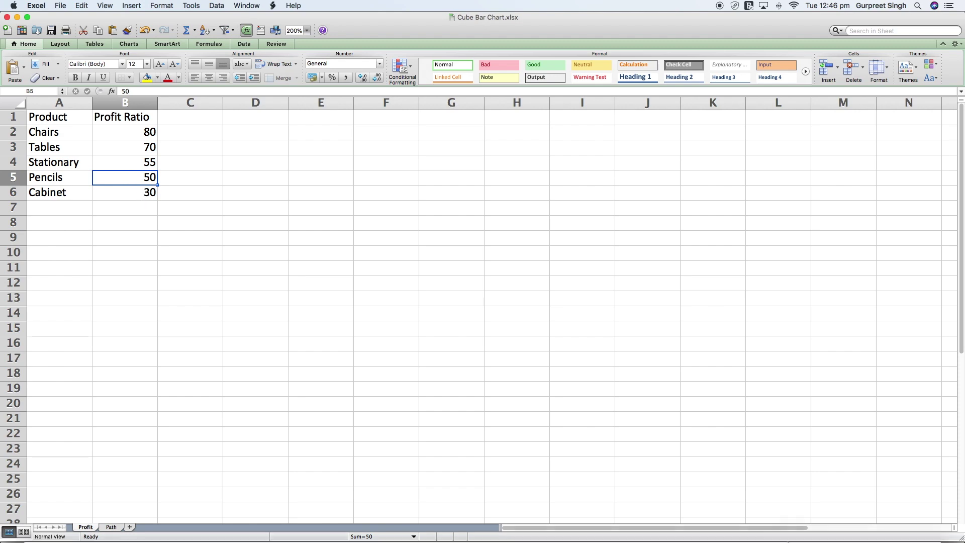
{"action": "left_click", "coordinate": [771, 531]}
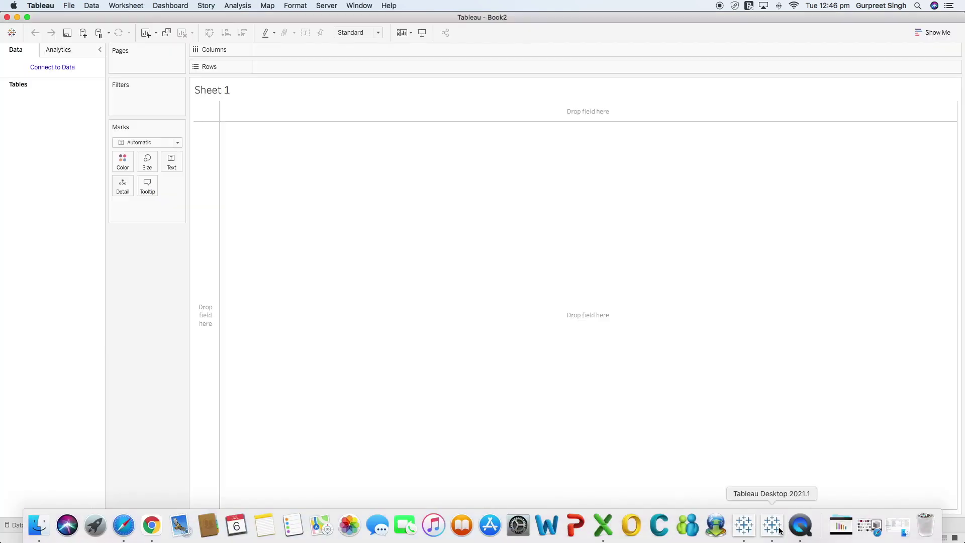
Connect to the Excel file Workbook1 in the Tableau Training folder
{"action": "left_click", "coordinate": [53, 67]}
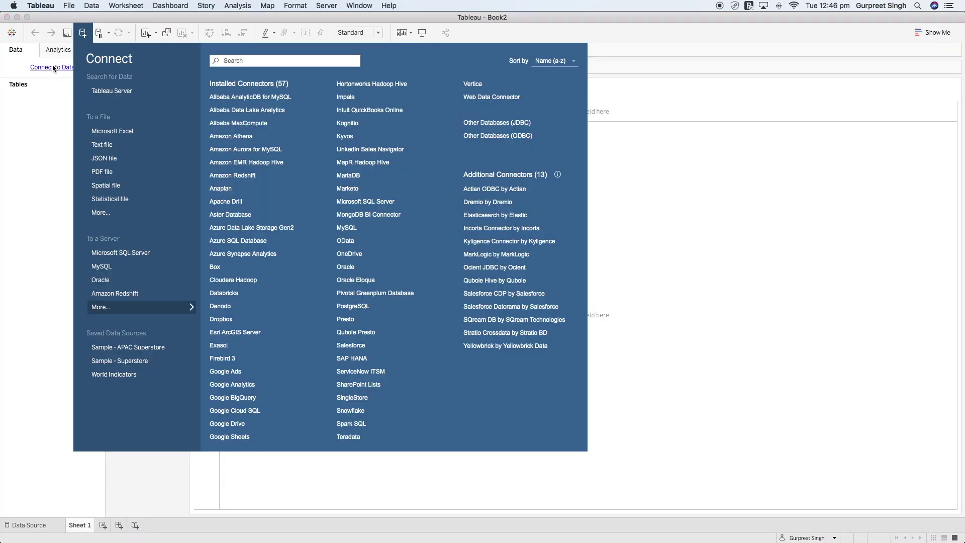
{"action": "left_click", "coordinate": [118, 133]}
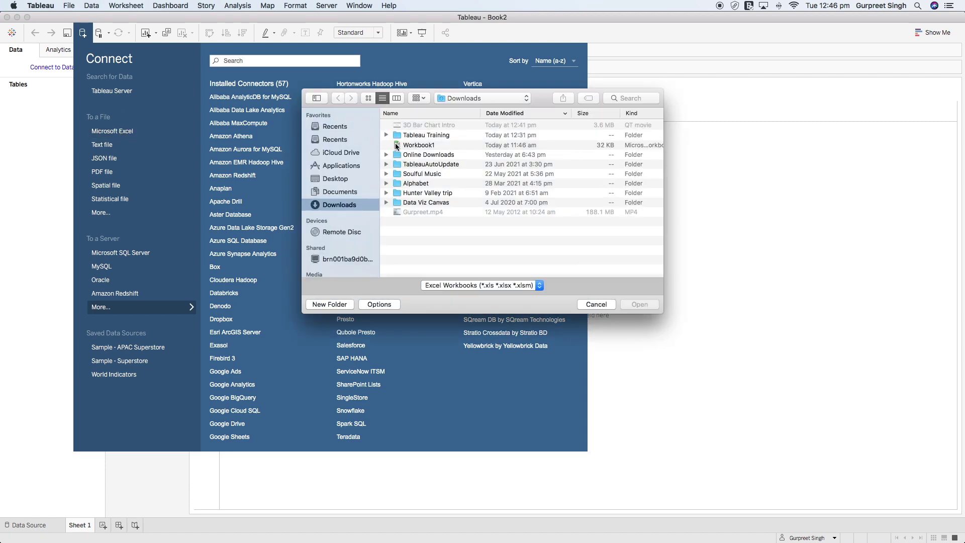
{"action": "double_click", "coordinate": [413, 137]}
{"action": "left_click", "coordinate": [412, 127]}
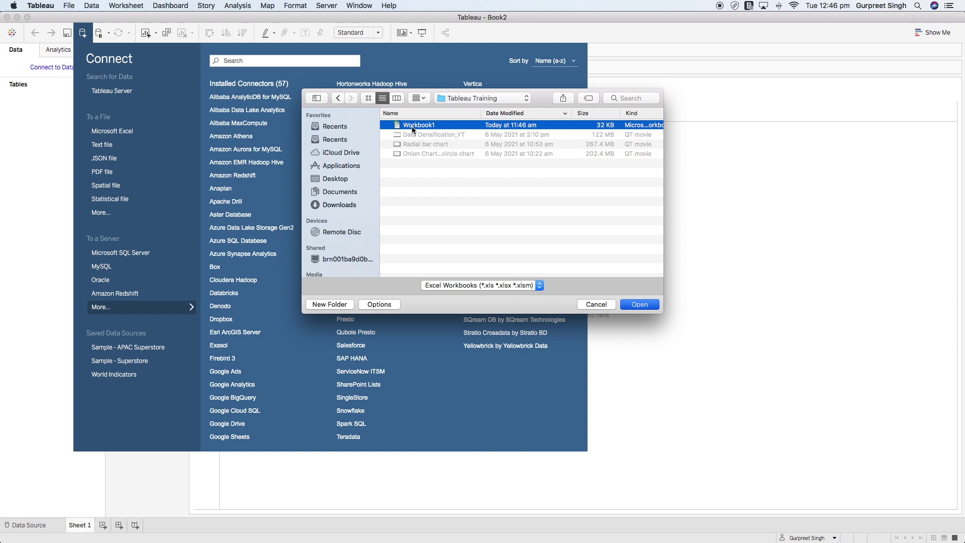
{"action": "left_click", "coordinate": [634, 303]}
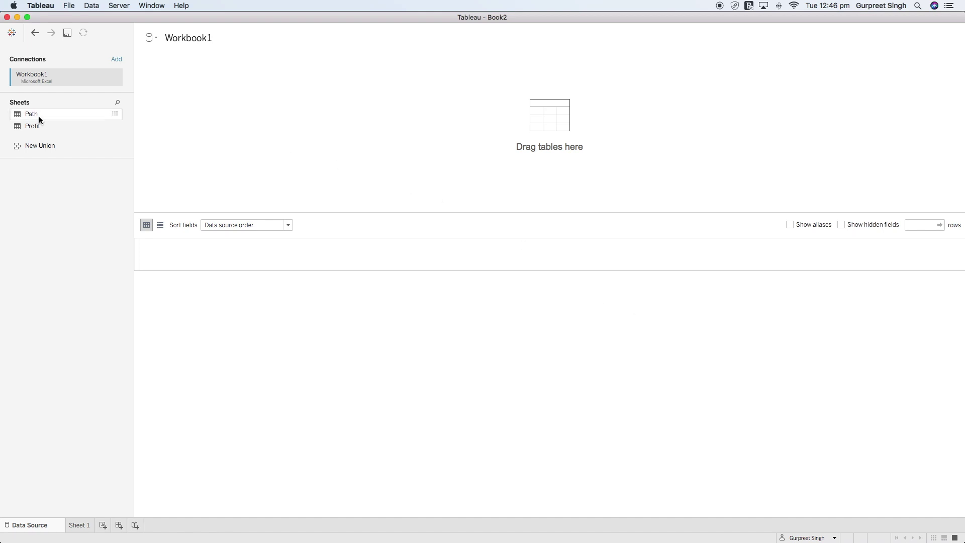
Add the Profit sheet to the canvas, open it, and place the Path table beside it
{"action": "left_click_drag", "start_coordinate": [38, 126], "coordinate": [206, 95]}
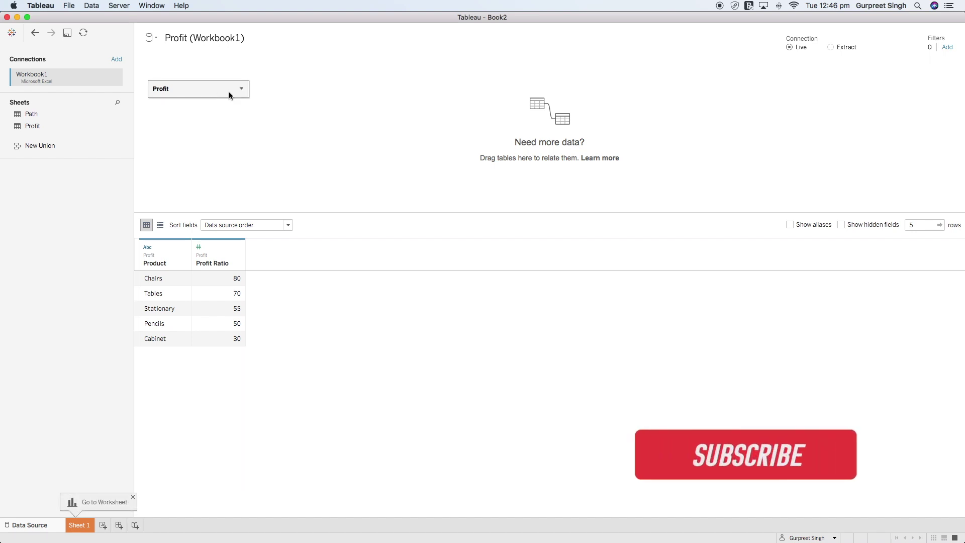
{"action": "left_click", "coordinate": [241, 88]}
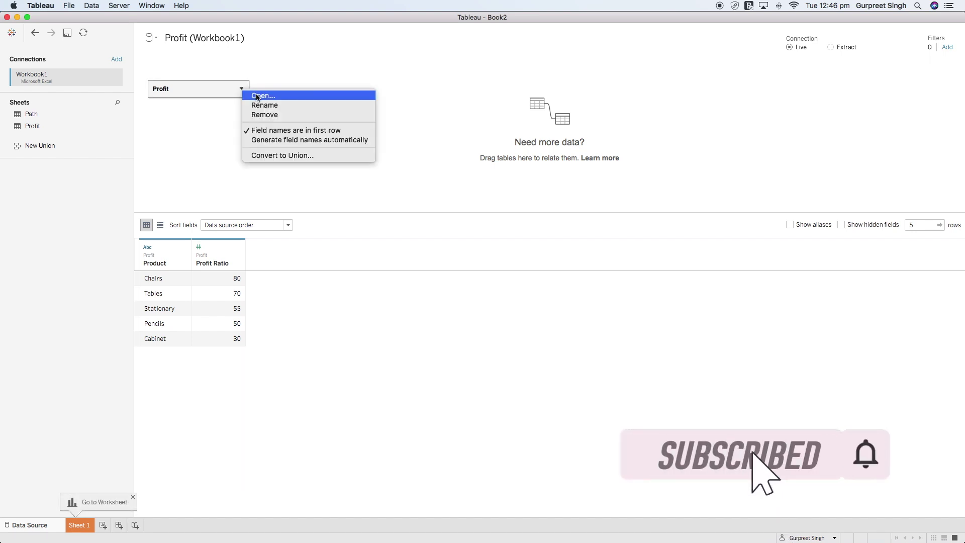
{"action": "left_click", "coordinate": [256, 95]}
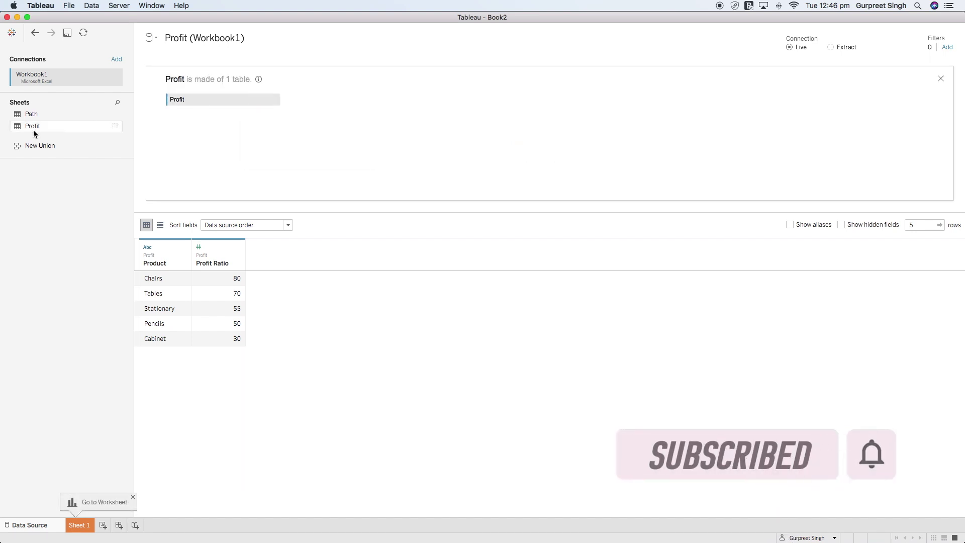
{"action": "left_click_drag", "start_coordinate": [37, 114], "coordinate": [324, 99]}
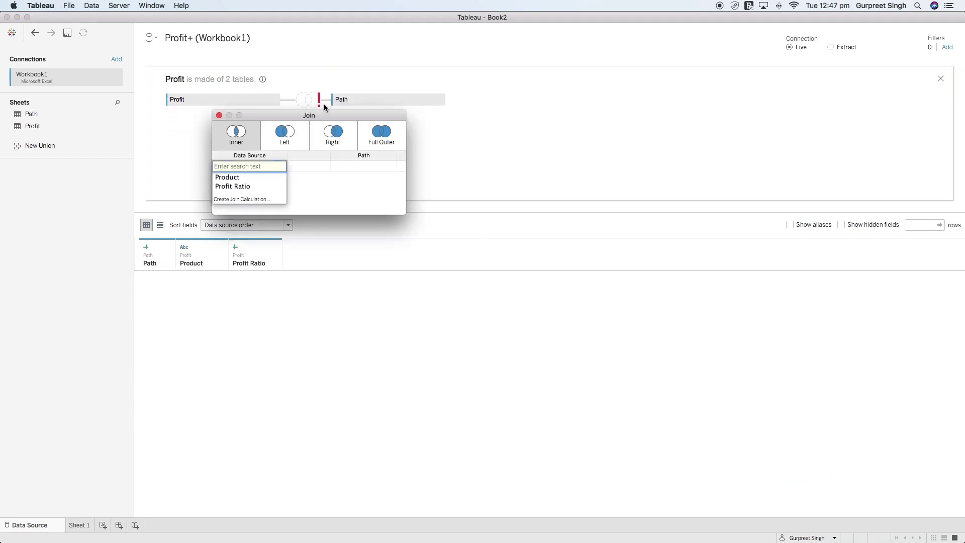
Join Profit and Path with a join calculation of 1 on both sides, then go to Sheet 1
{"action": "left_click", "coordinate": [256, 199]}
{"action": "type", "text": "1"}
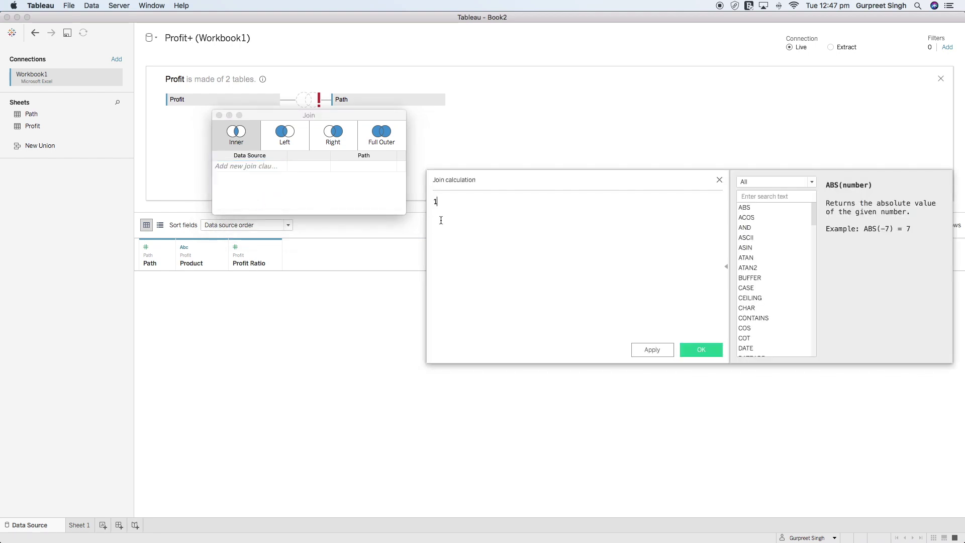
{"action": "left_click", "coordinate": [709, 350]}
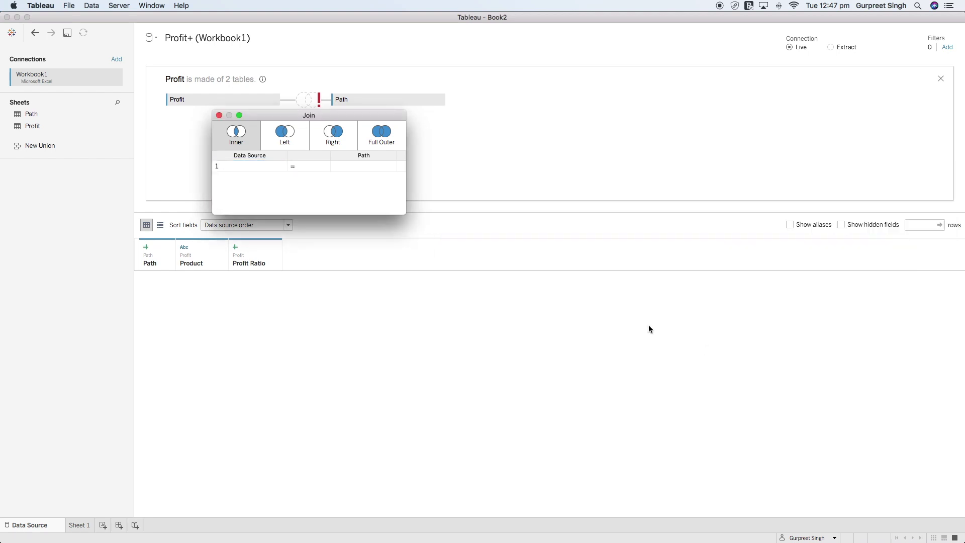
{"action": "left_click", "coordinate": [392, 168]}
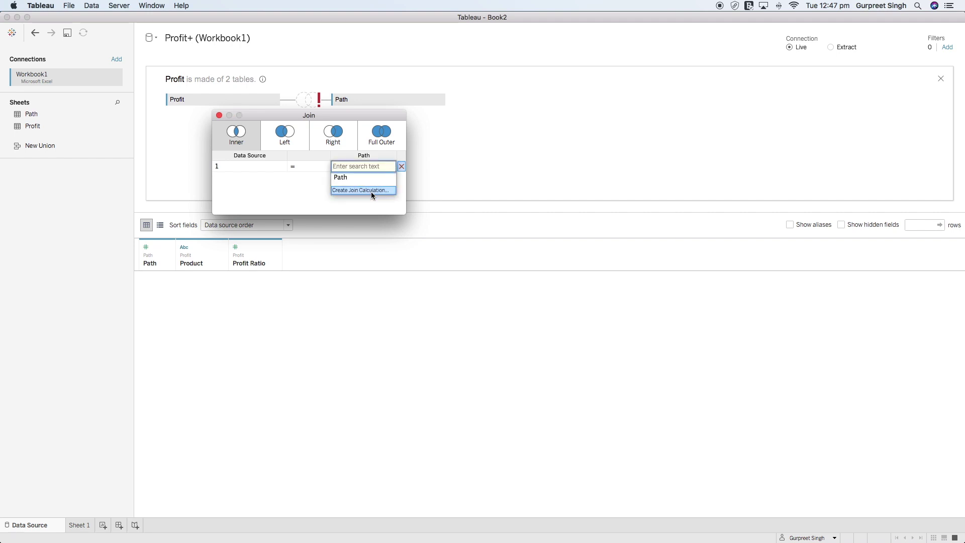
{"action": "left_click", "coordinate": [376, 194]}
{"action": "type", "text": "1"}
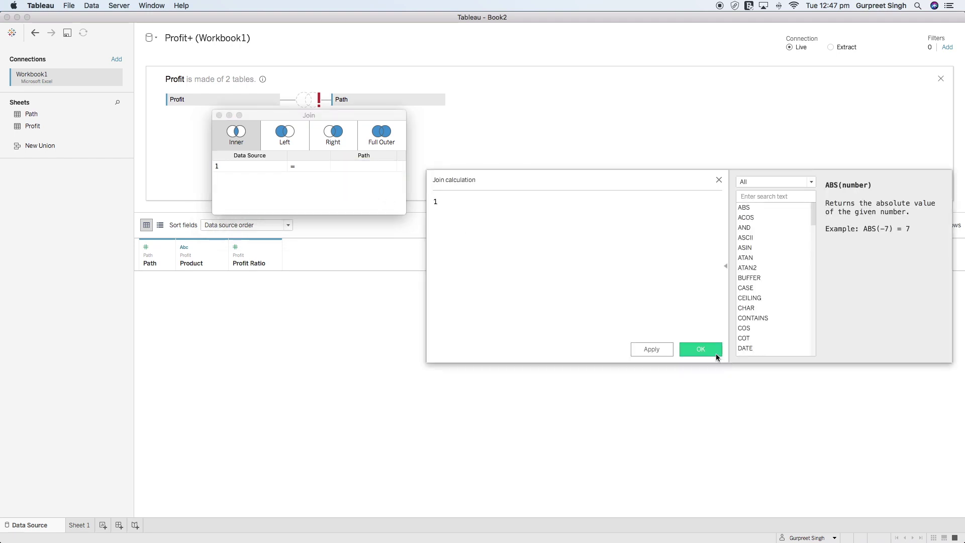
{"action": "left_click", "coordinate": [701, 351]}
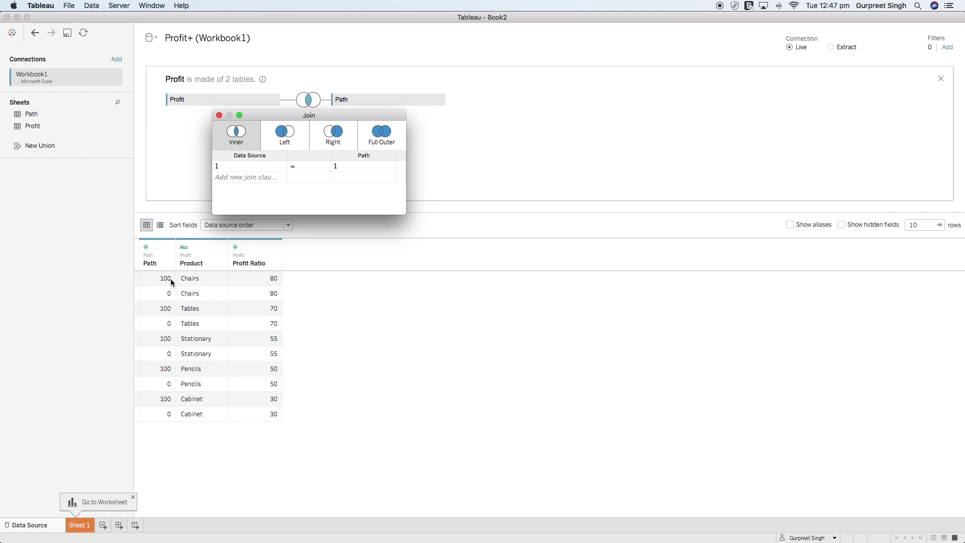
{"action": "left_click", "coordinate": [535, 139]}
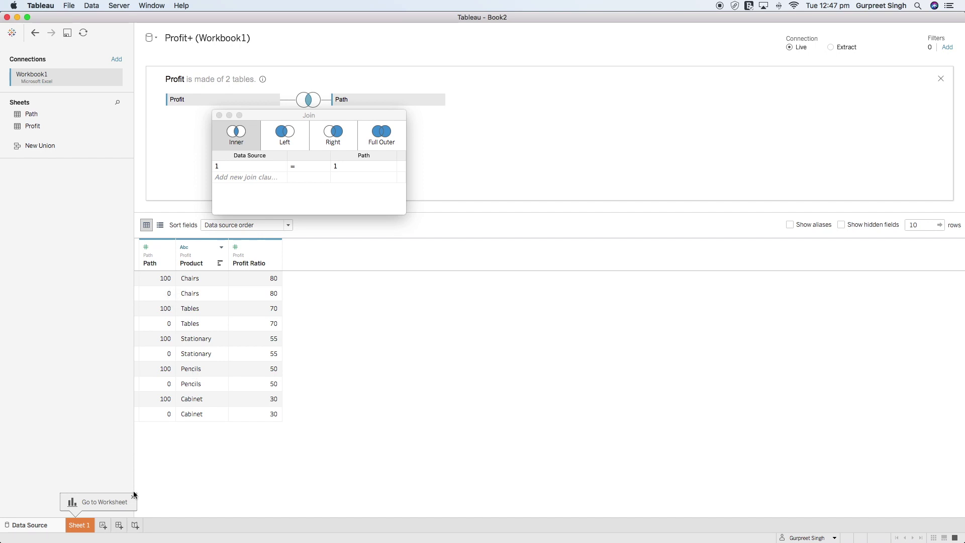
{"action": "left_click", "coordinate": [79, 525]}
Create a Path (bin) field from Path, replacing the default bin size
{"action": "left_click", "coordinate": [49, 155]}
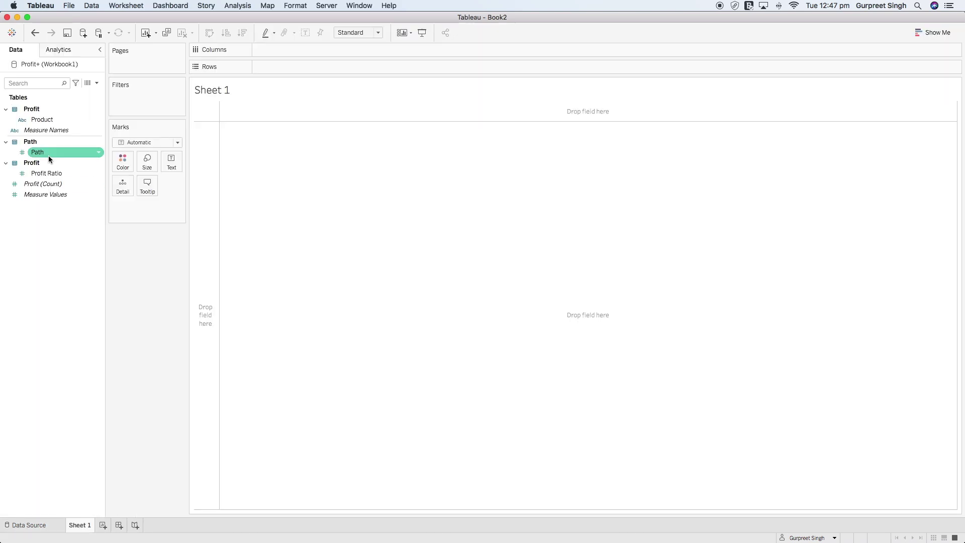
{"action": "right_click", "coordinate": [53, 151]}
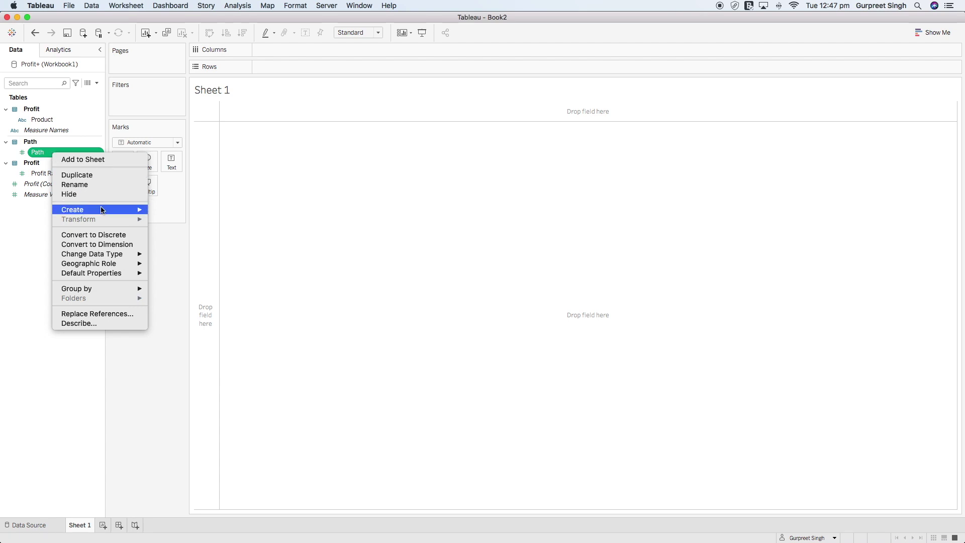
{"action": "mouse_move", "coordinate": [102, 209]}
{"action": "left_click", "coordinate": [180, 231]}
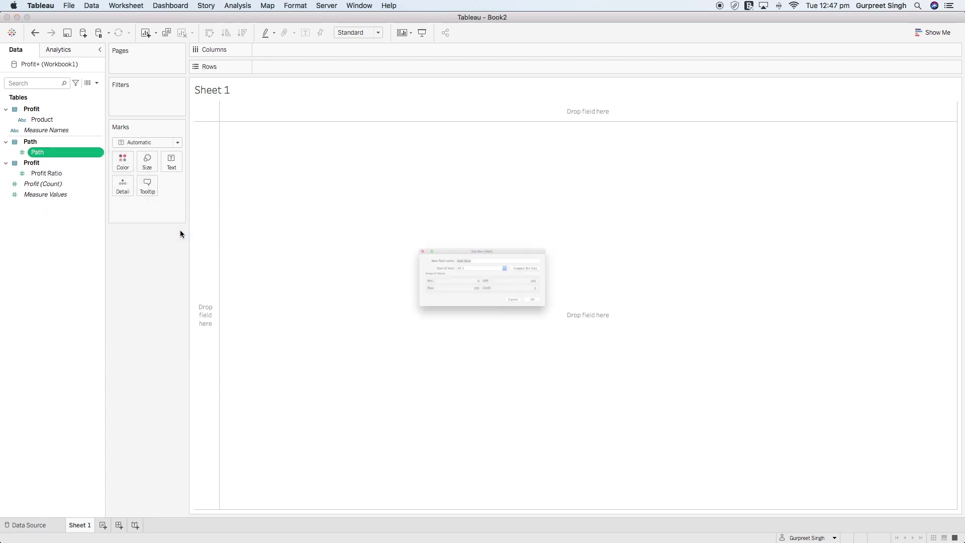
{"action": "left_click_drag", "start_coordinate": [453, 256], "coordinate": [424, 258]}
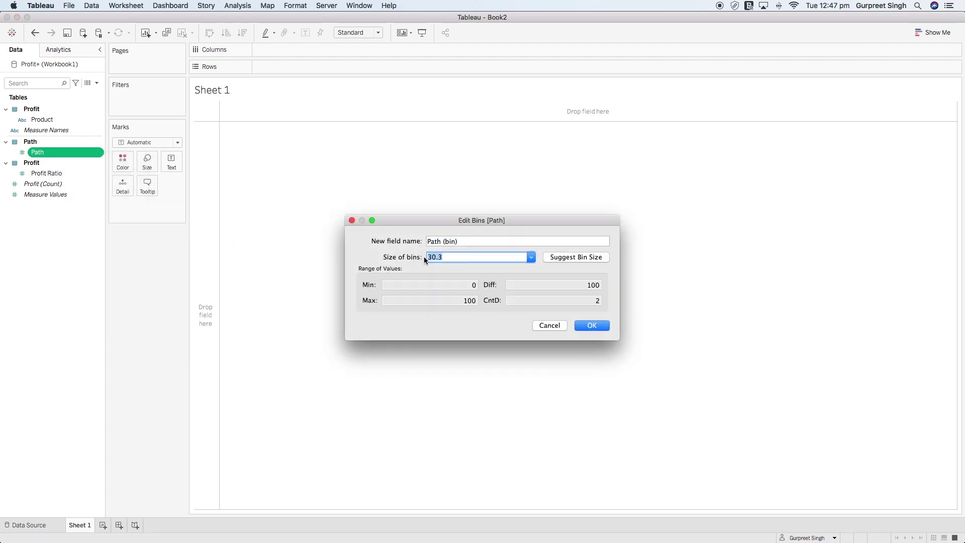
{"action": "left_click", "coordinate": [593, 326]}
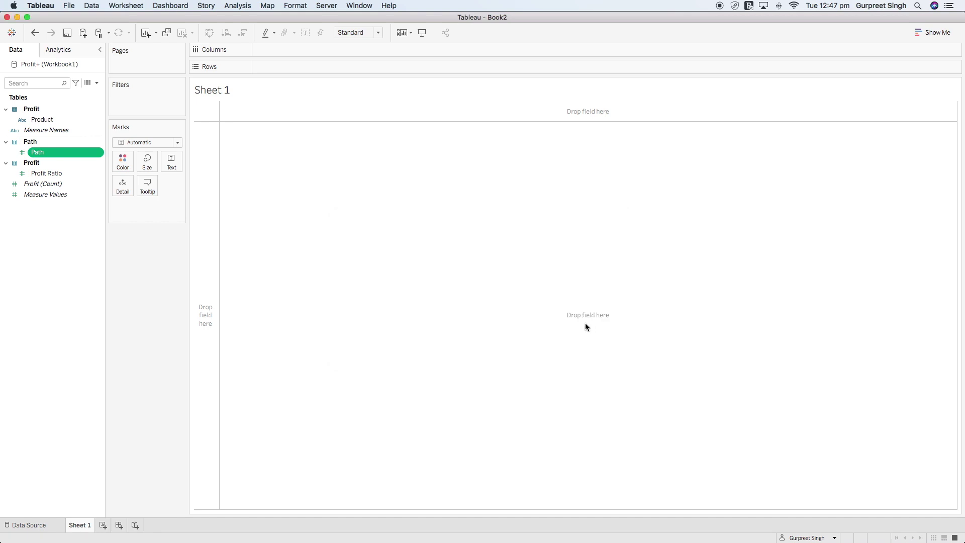
{"action": "left_click", "coordinate": [96, 86]}
{"action": "left_click", "coordinate": [96, 92]}
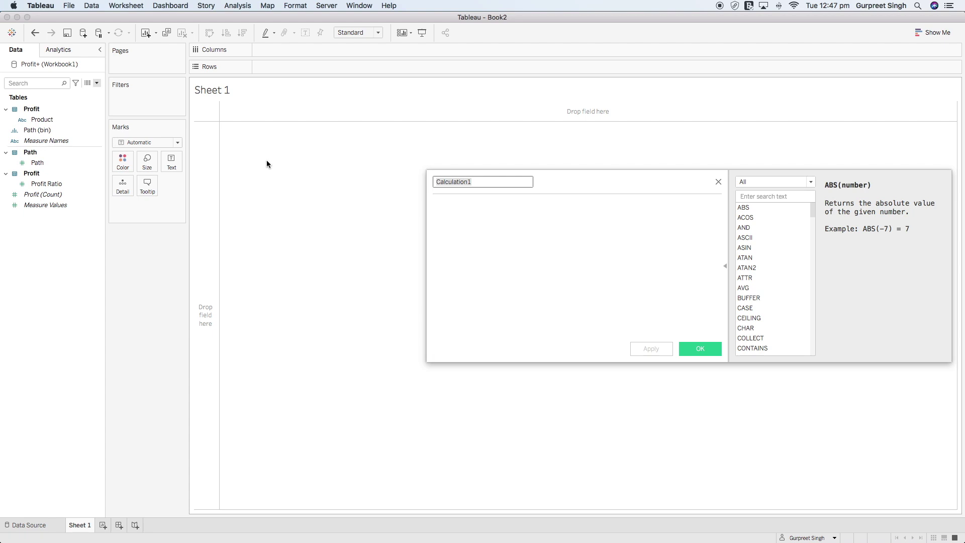
{"action": "key", "text": "BackSpace"}
{"action": "type", "text": "@Index"}
{"action": "left_click", "coordinate": [449, 207]}
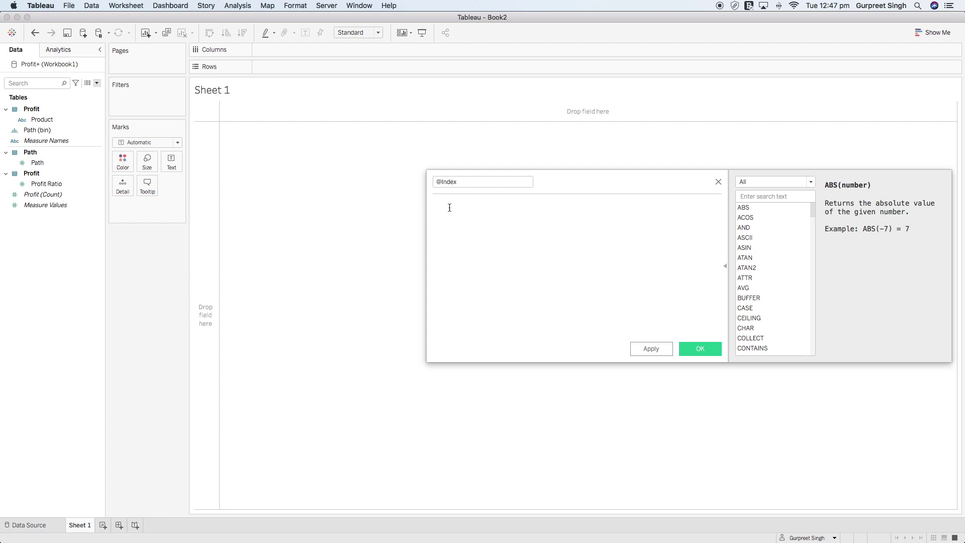
{"action": "type", "text": "100 - index"}
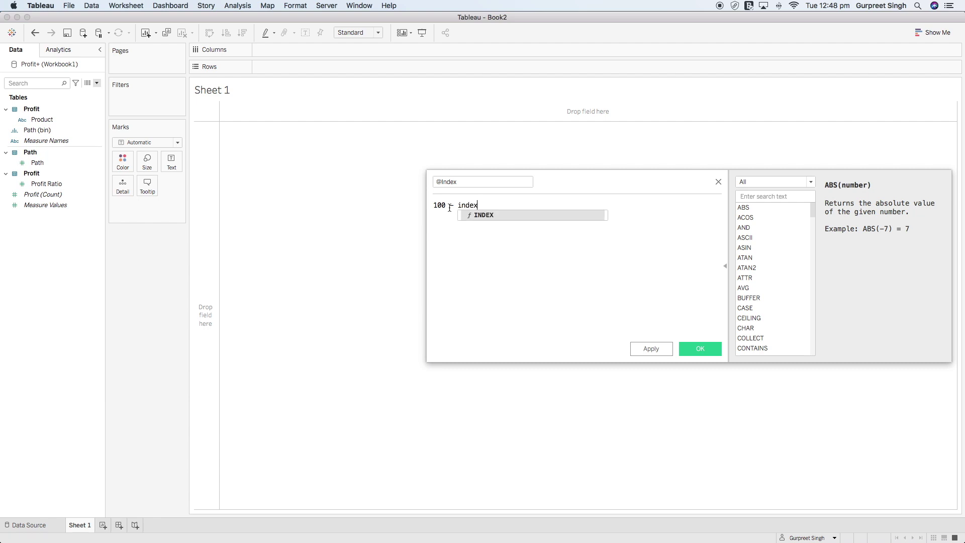
{"action": "key", "text": "Return"}
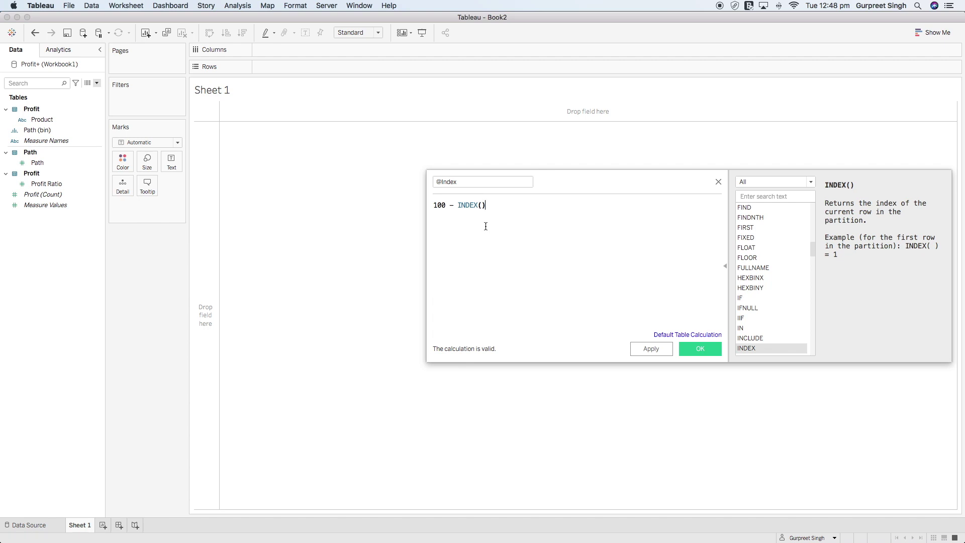
{"action": "left_click", "coordinate": [700, 348]}
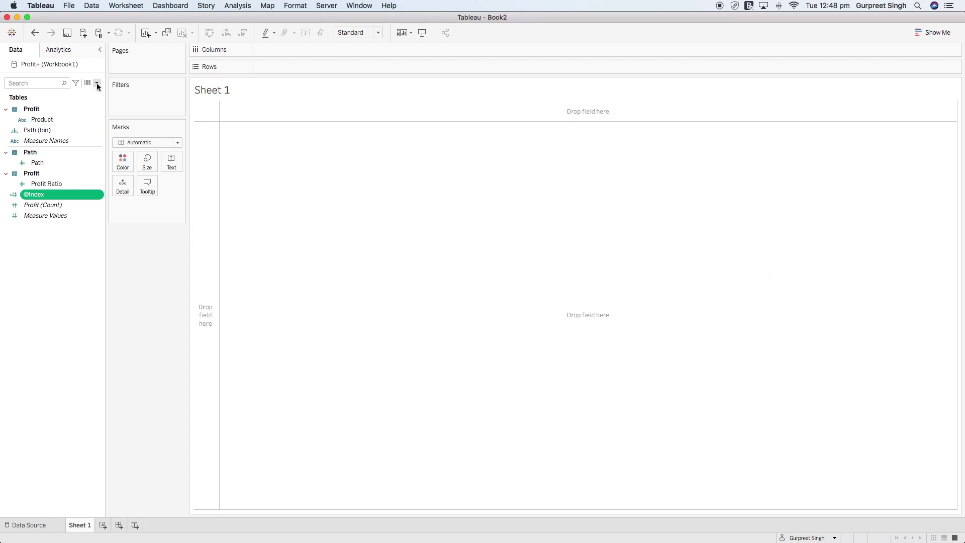
{"action": "left_click", "coordinate": [96, 82]}
{"action": "left_click", "coordinate": [86, 92]}
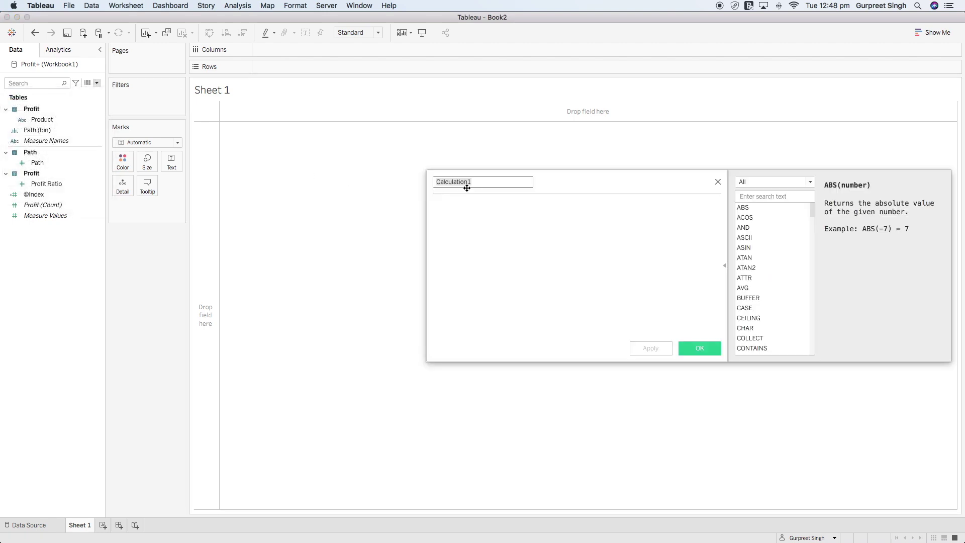
{"action": "type", "text": "@Profit Ration Value"}
{"action": "key", "text": "Tab"}
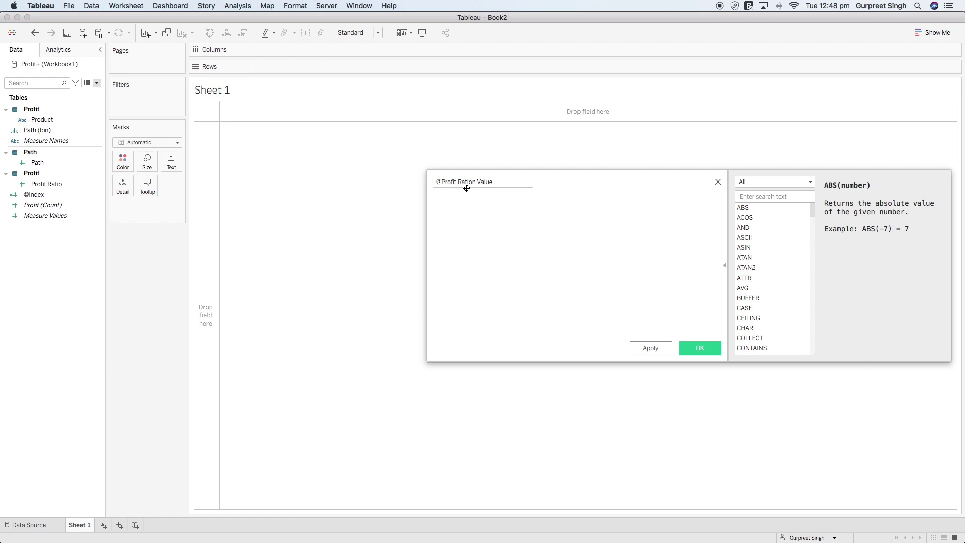
{"action": "type", "text": "windo"}
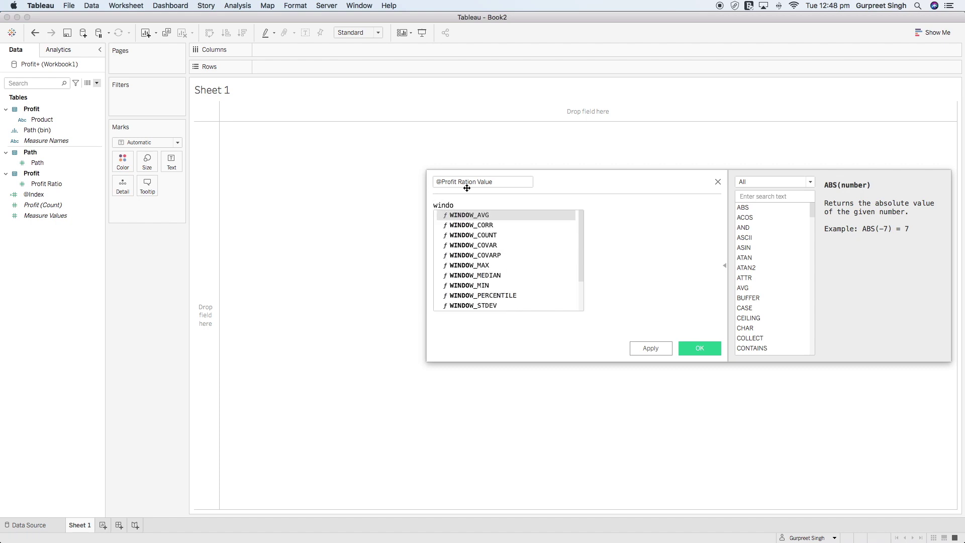
{"action": "left_click", "coordinate": [482, 264]}
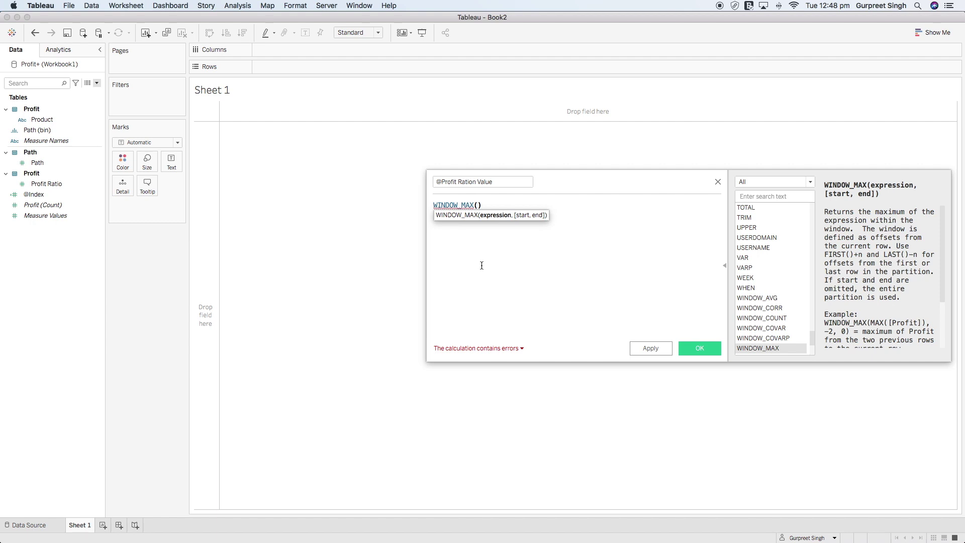
{"action": "type", "text": "max"}
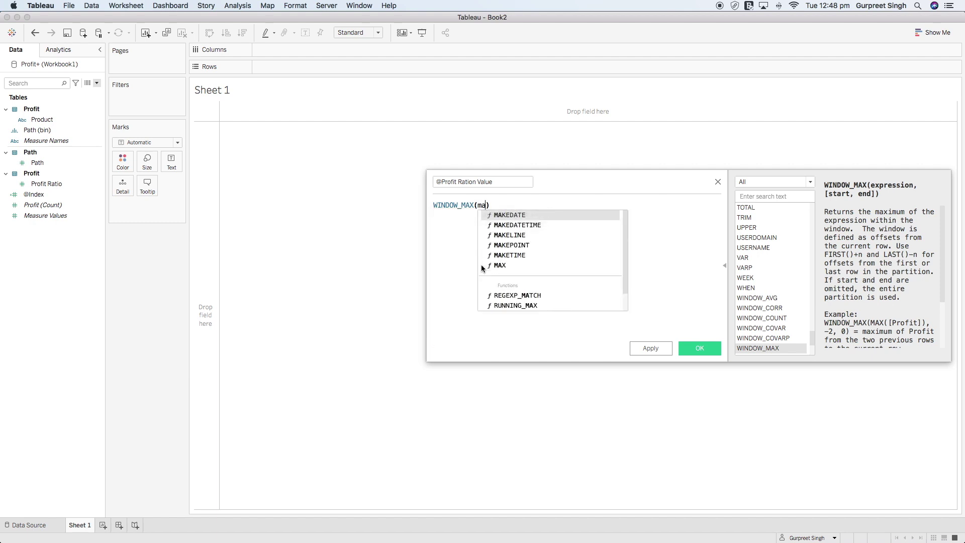
{"action": "key", "text": "Return"}
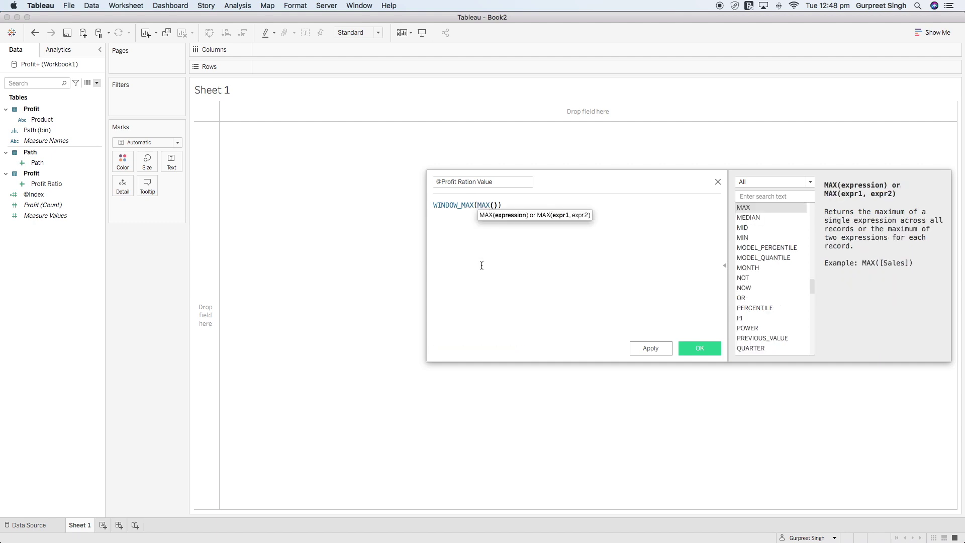
{"action": "type", "text": "pro"}
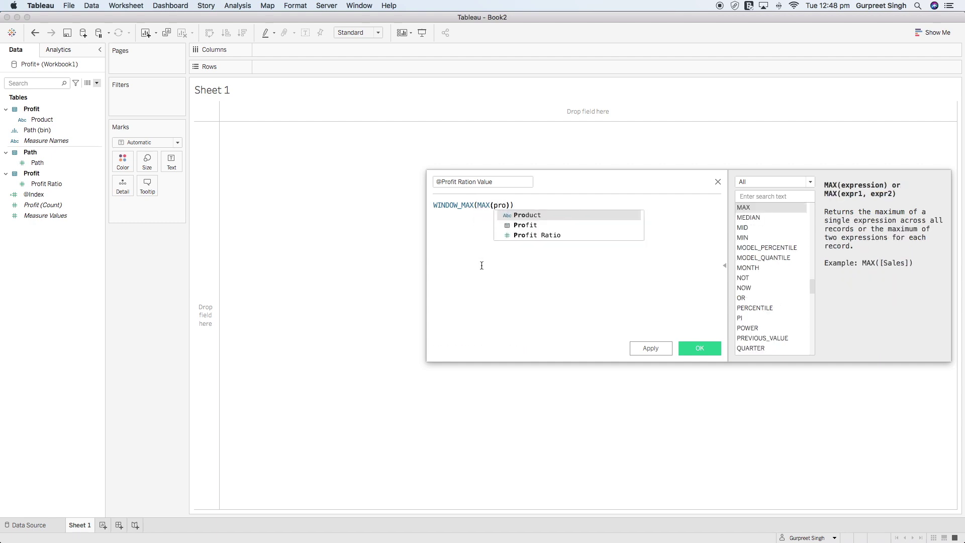
{"action": "key", "text": "Down"}
{"action": "key", "text": "Down"}
{"action": "key", "text": "Return"}
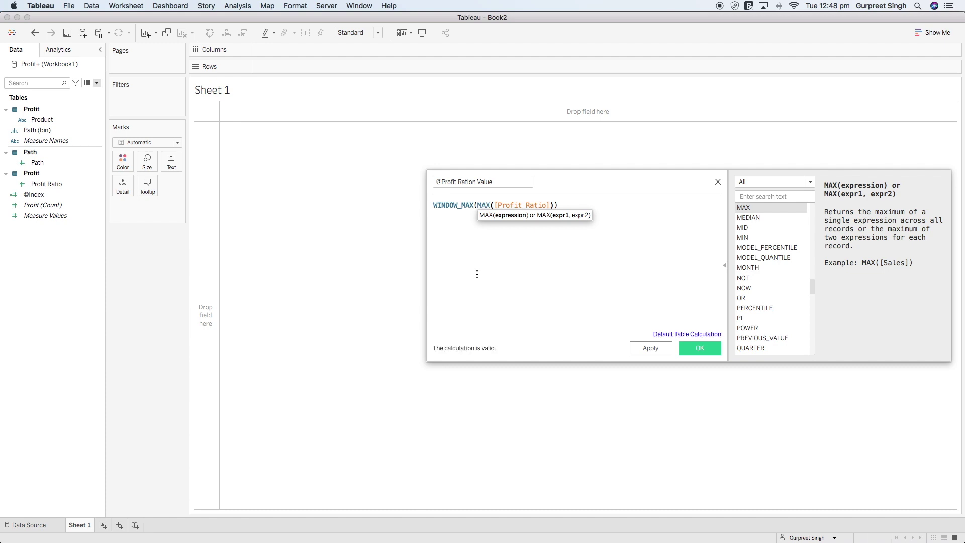
Check the Excel source workbook, then return and save the calculation
{"action": "mouse_move", "coordinate": [543, 539]}
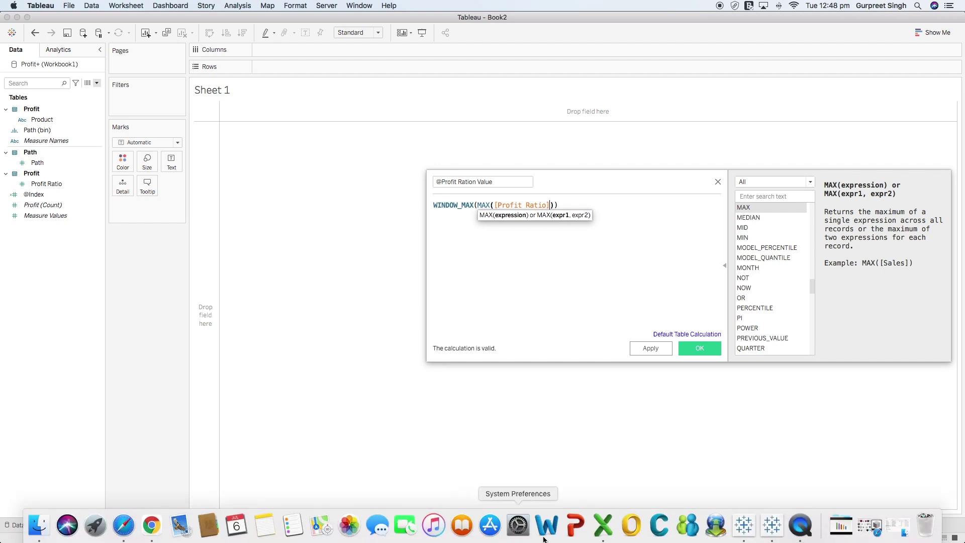
{"action": "left_click", "coordinate": [603, 525]}
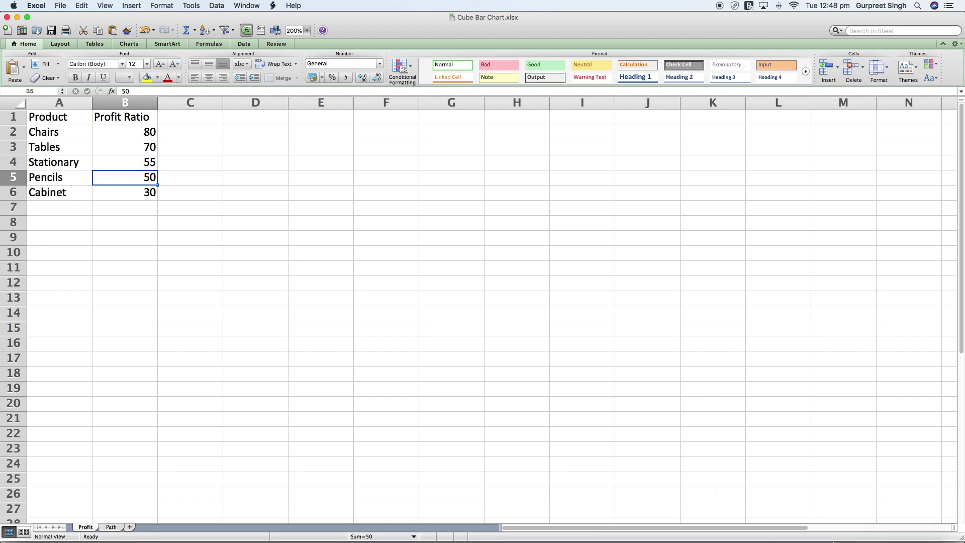
{"action": "left_click", "coordinate": [773, 530]}
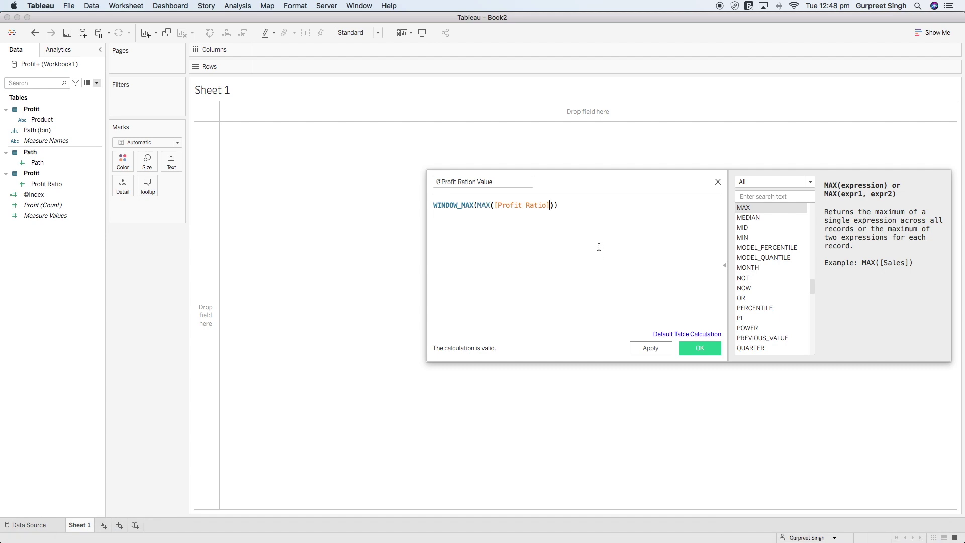
{"action": "left_click", "coordinate": [700, 349]}
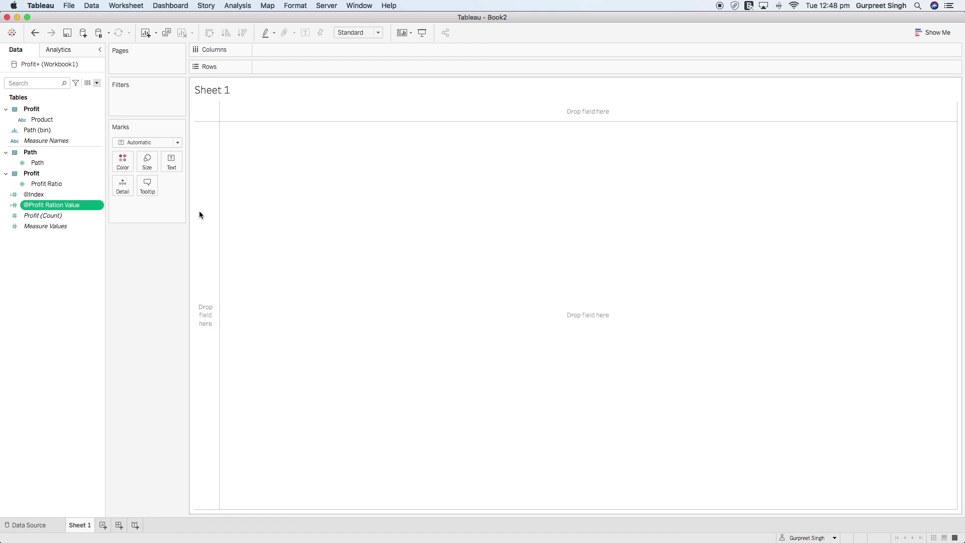
{"action": "left_click", "coordinate": [98, 83]}
{"action": "left_click", "coordinate": [80, 94]}
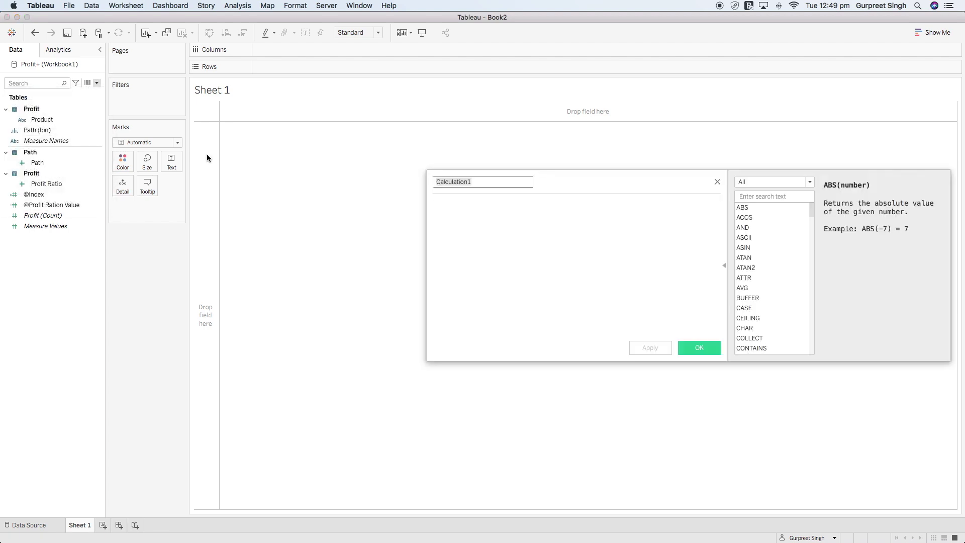
{"action": "type", "text": "@Row"}
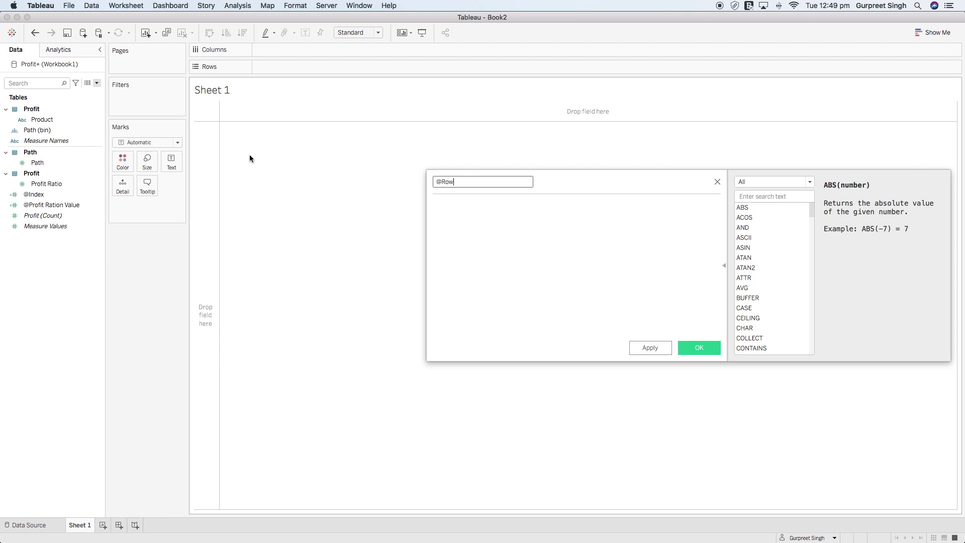
{"action": "key", "text": "Tab"}
{"action": "type", "text": "if in"}
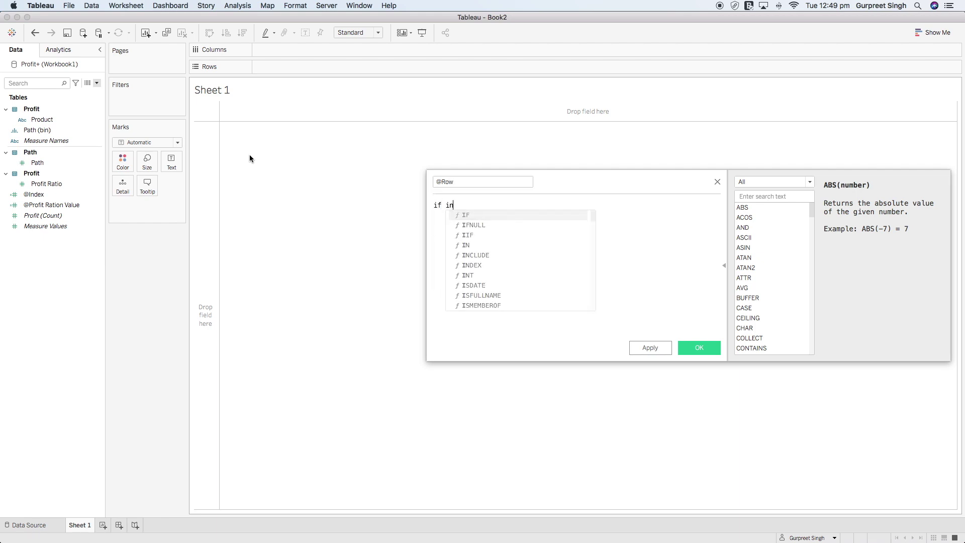
{"action": "type", "text": "de"}
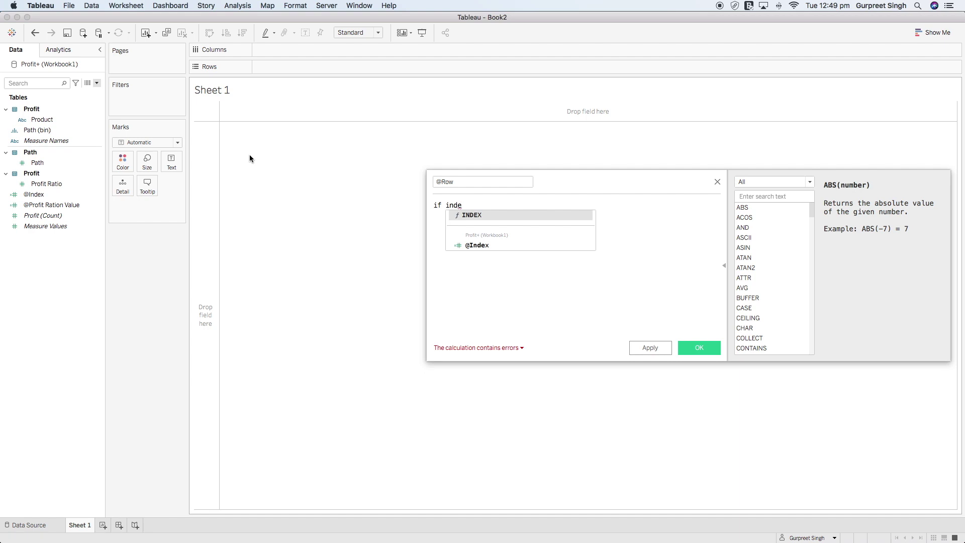
{"action": "key", "text": "Down"}
{"action": "key", "text": "Return"}
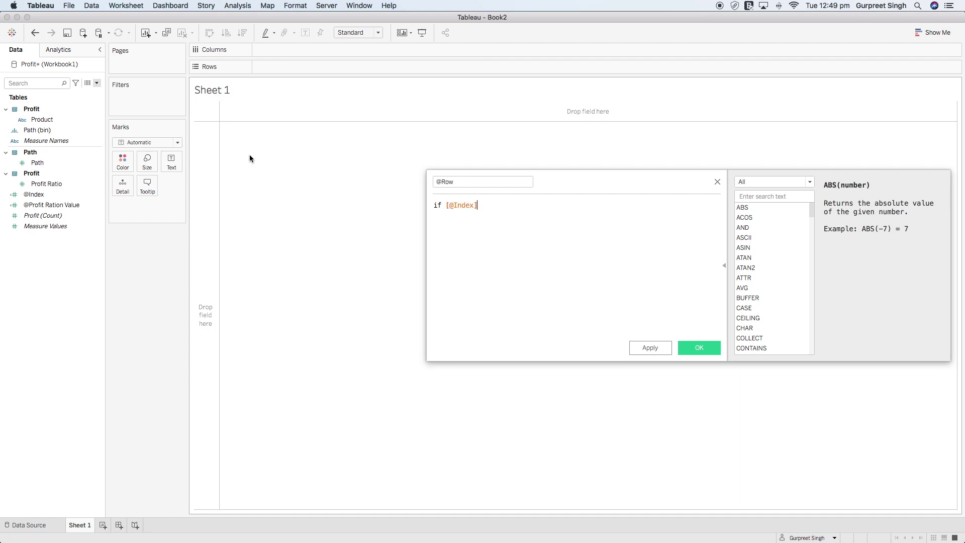
{"action": "type", "text": "<= @pr"}
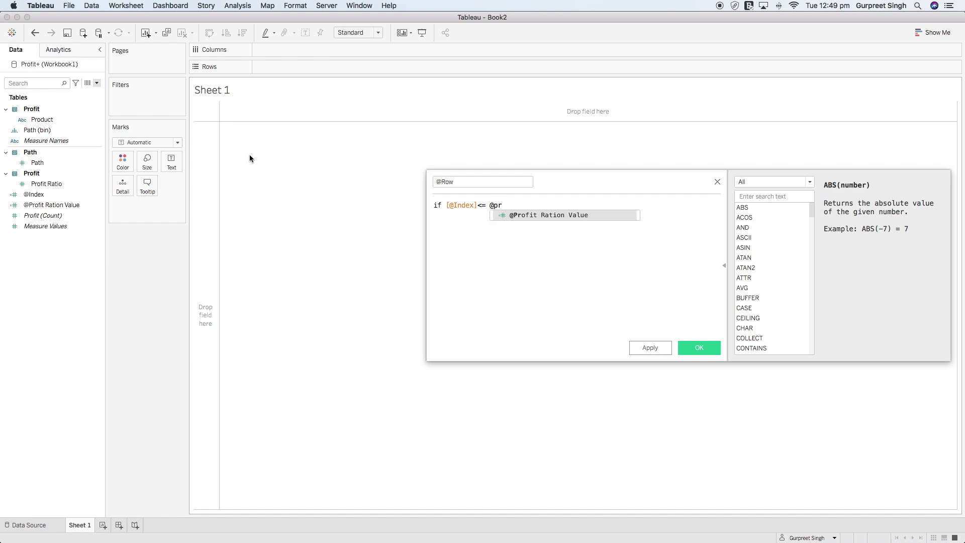
{"action": "key", "text": "Return"}
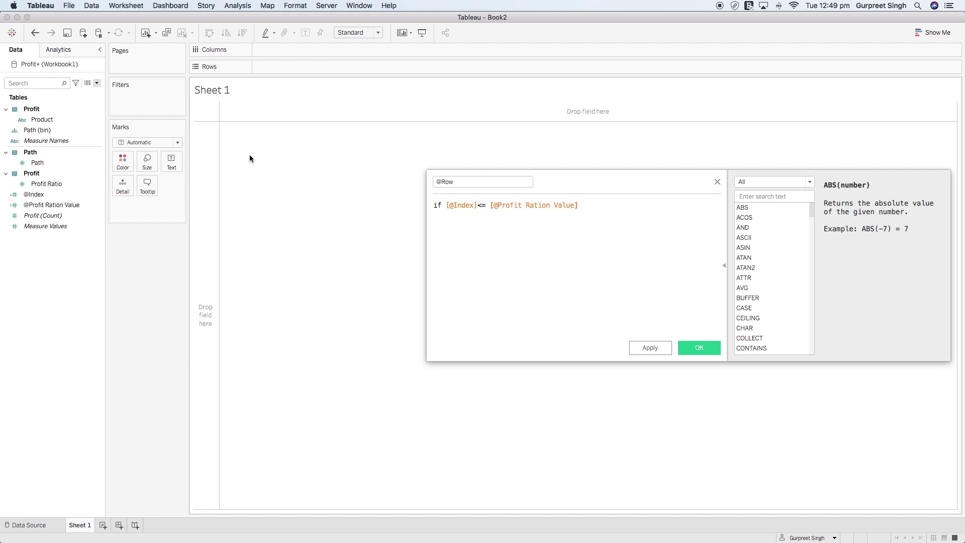
{"action": "key", "text": "Return"}
{"action": "type", "text": "Thenk Inde"}
{"action": "key", "text": "Down"}
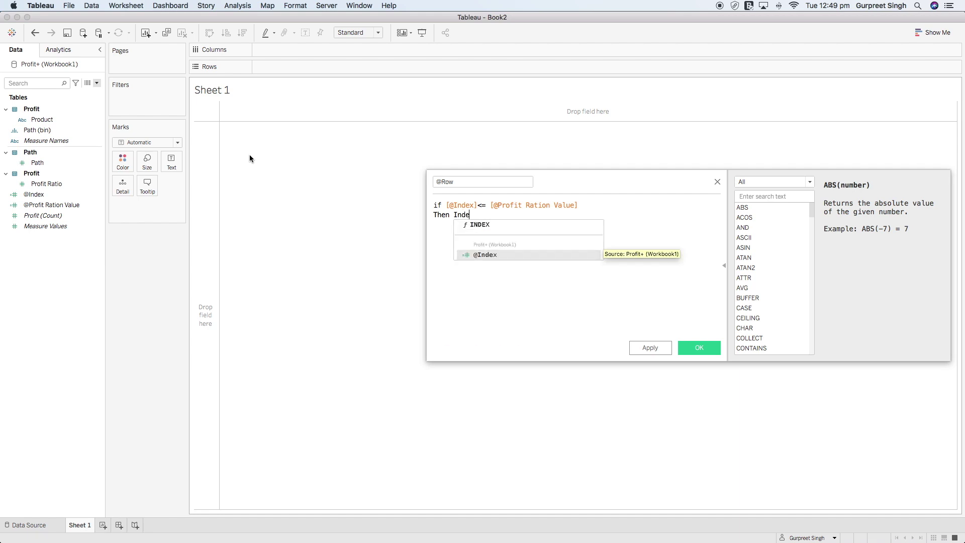
{"action": "key", "text": "Return"}
{"action": "key", "text": "Return"}
{"action": "type", "text": "ELSE"}
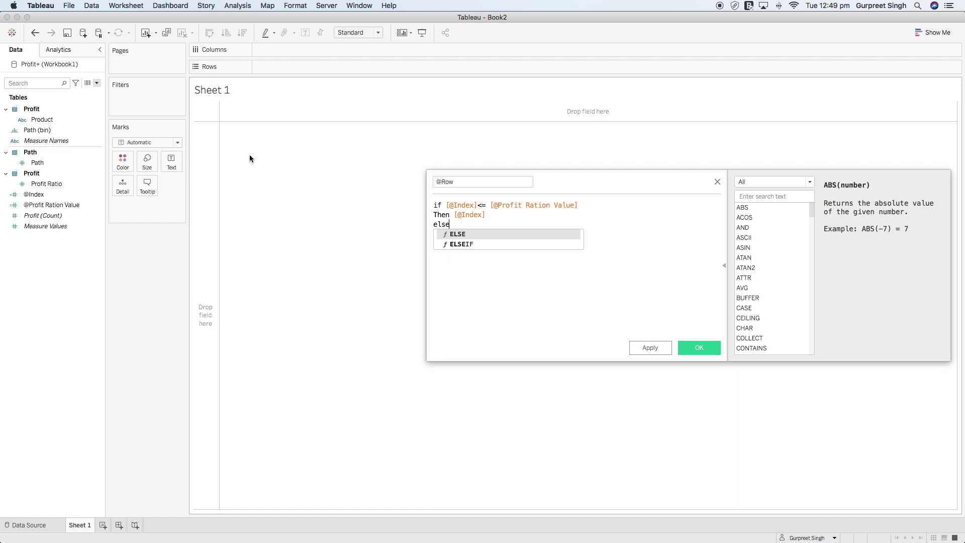
{"action": "key", "text": "Return"}
{"action": "type", "text": "Null"}
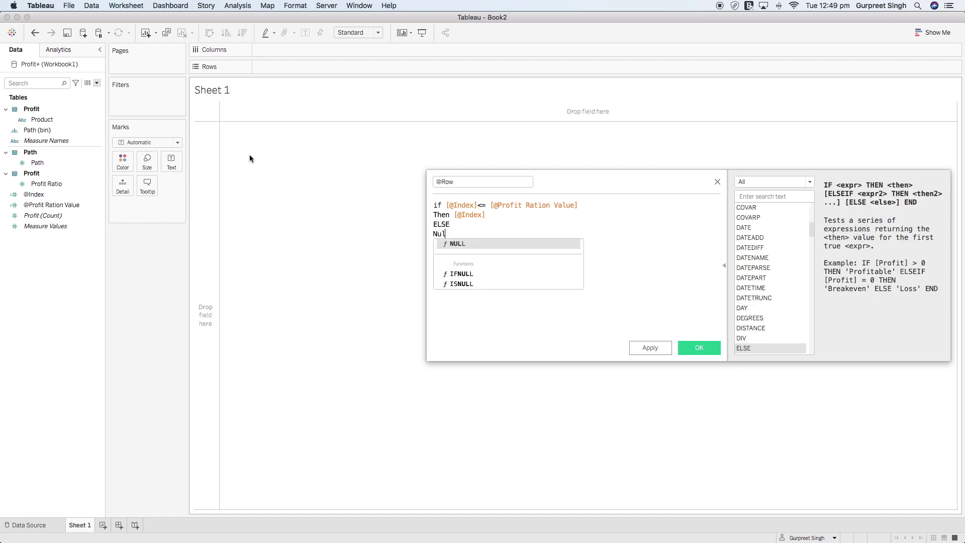
{"action": "key", "text": "Return"}
{"action": "type", "text": "END"}
{"action": "key", "text": "Return"}
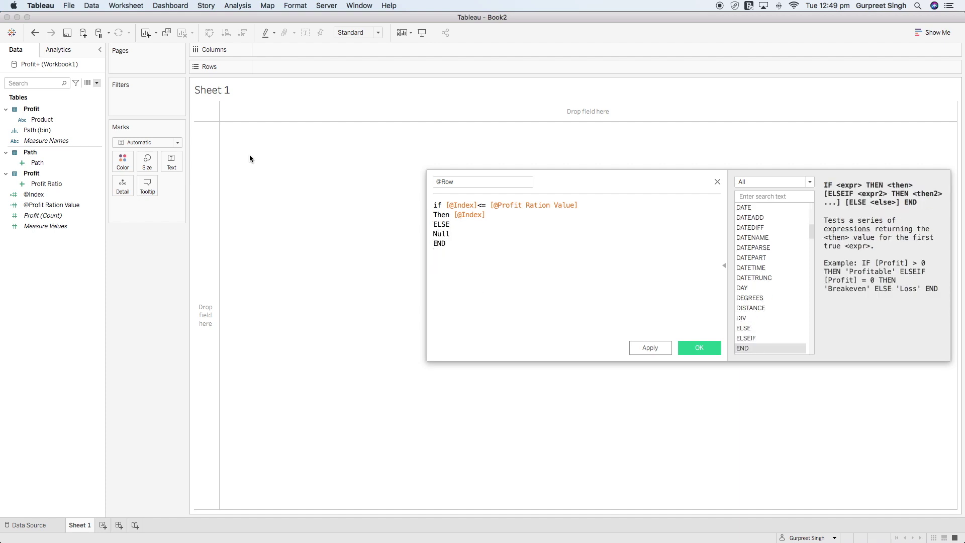
{"action": "left_click", "coordinate": [698, 347]}
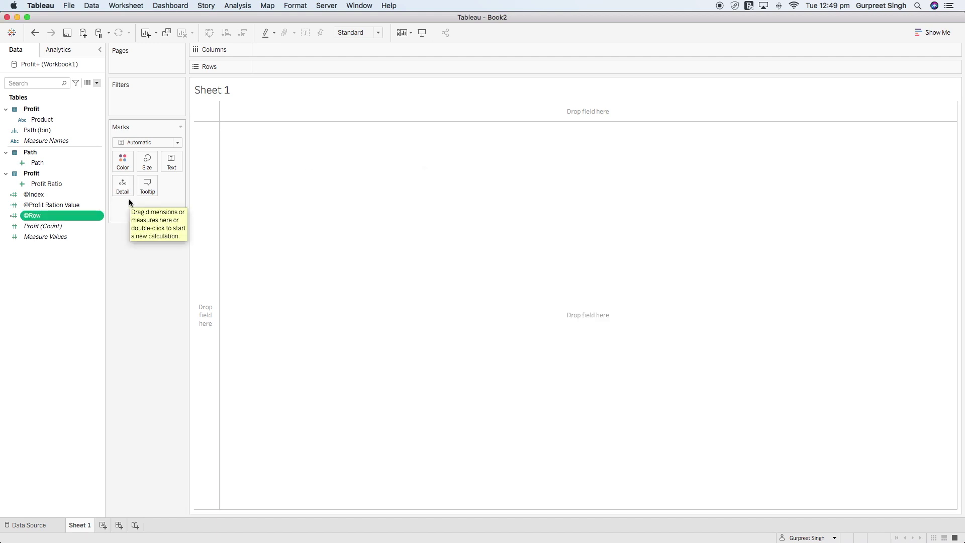
{"action": "right_click", "coordinate": [96, 215]}
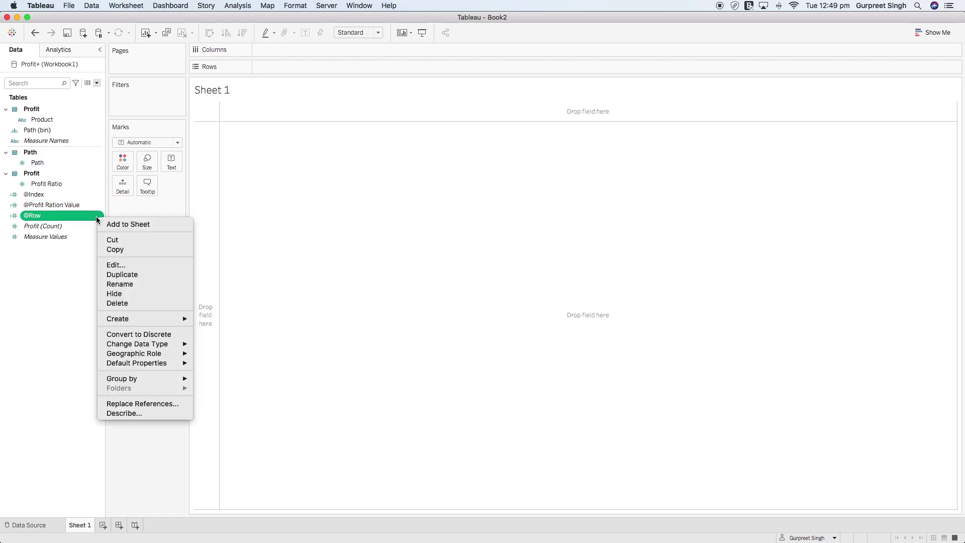
{"action": "left_click", "coordinate": [126, 269]}
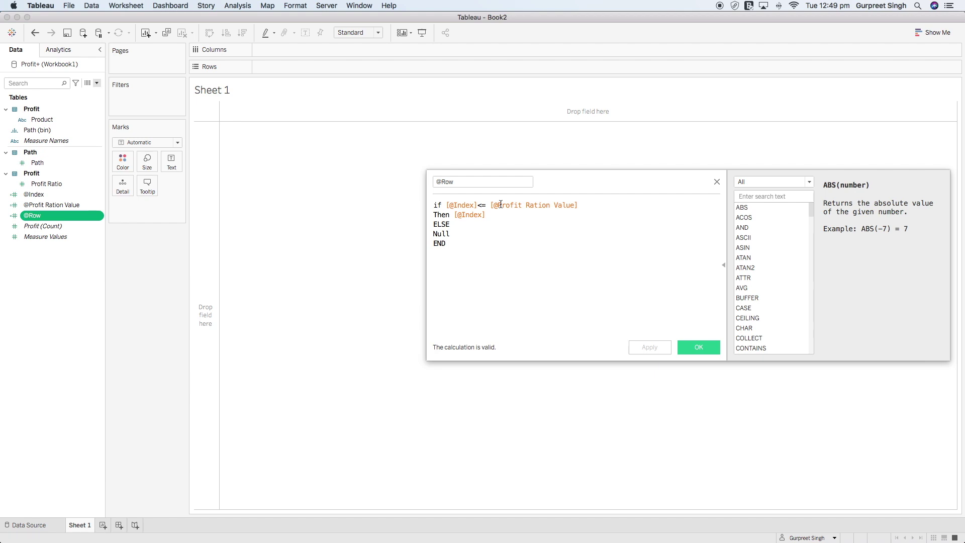
{"action": "left_click", "coordinate": [548, 205]}
{"action": "key", "text": "BackSpace"}
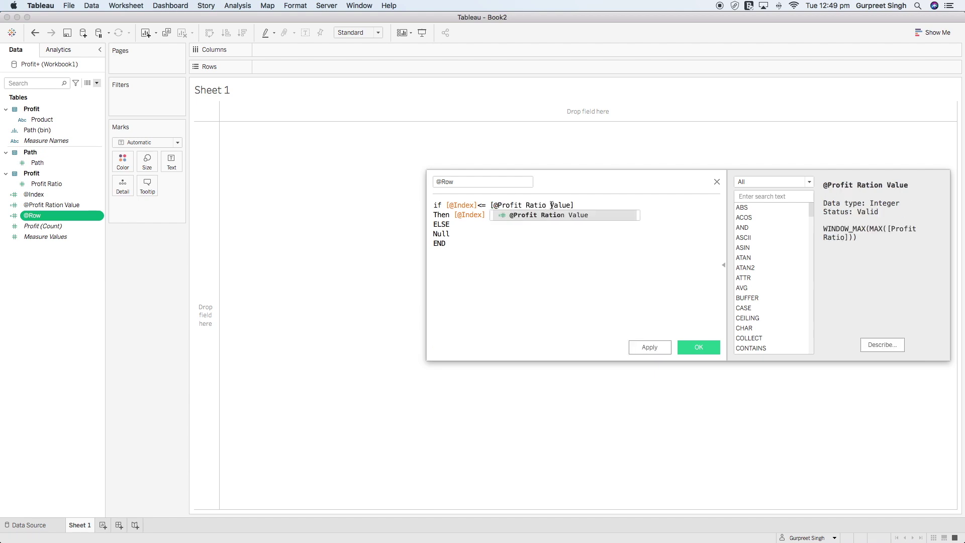
{"action": "left_click", "coordinate": [597, 280]}
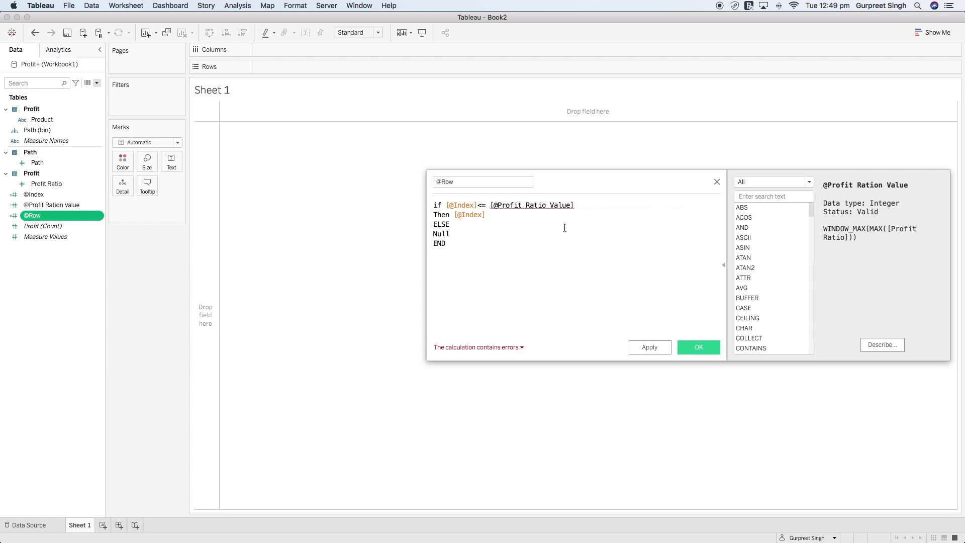
{"action": "type", "text": "z"}
{"action": "left_click", "coordinate": [562, 215]}
{"action": "type", "text": "z"}
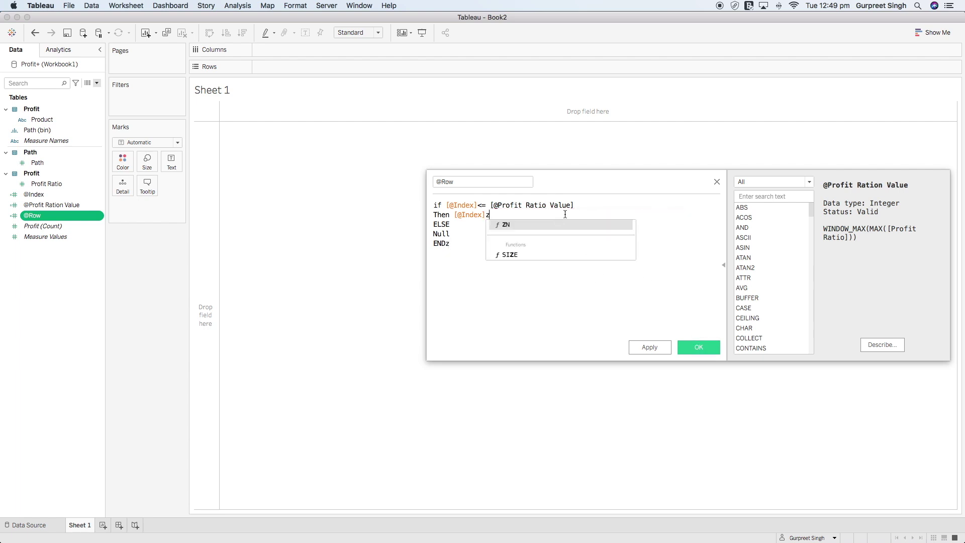
{"action": "key", "text": "super+z"}
{"action": "key", "text": "super+z"}
{"action": "key", "text": "super+z"}
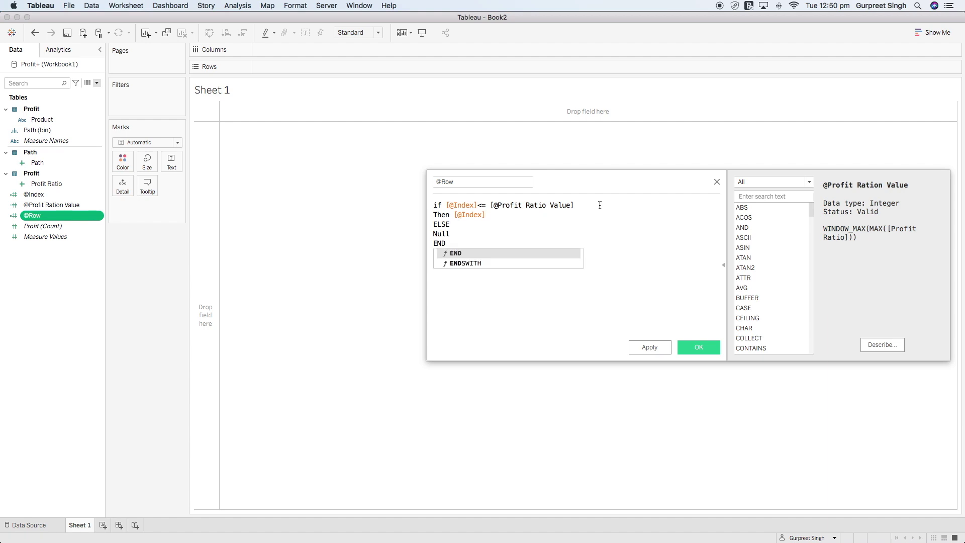
{"action": "left_click", "coordinate": [698, 346]}
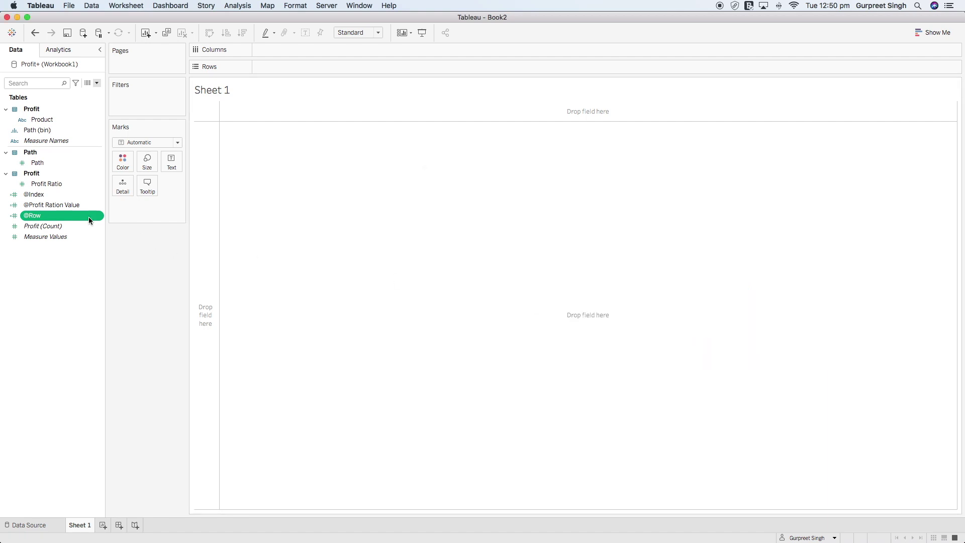
{"action": "right_click", "coordinate": [54, 205]}
{"action": "left_click", "coordinate": [83, 272]}
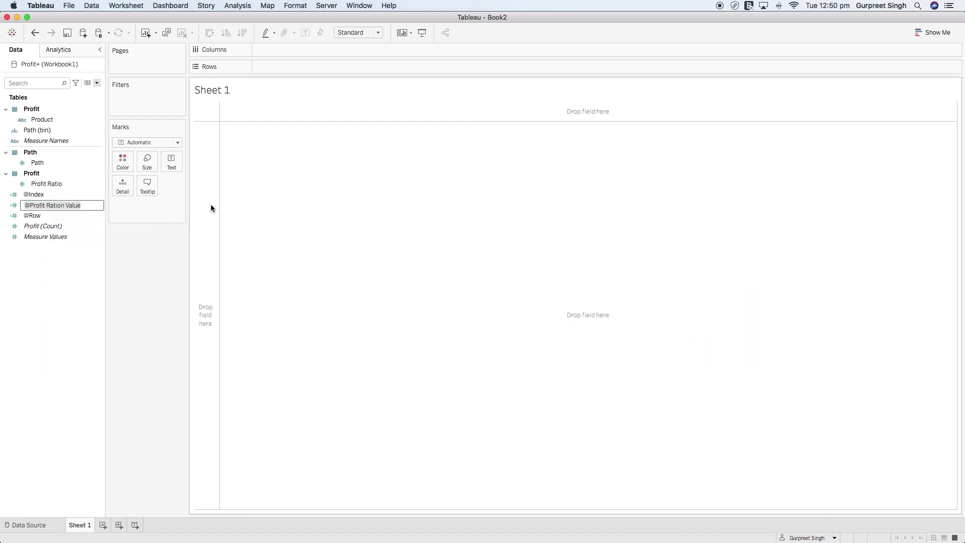
{"action": "left_click", "coordinate": [60, 205]}
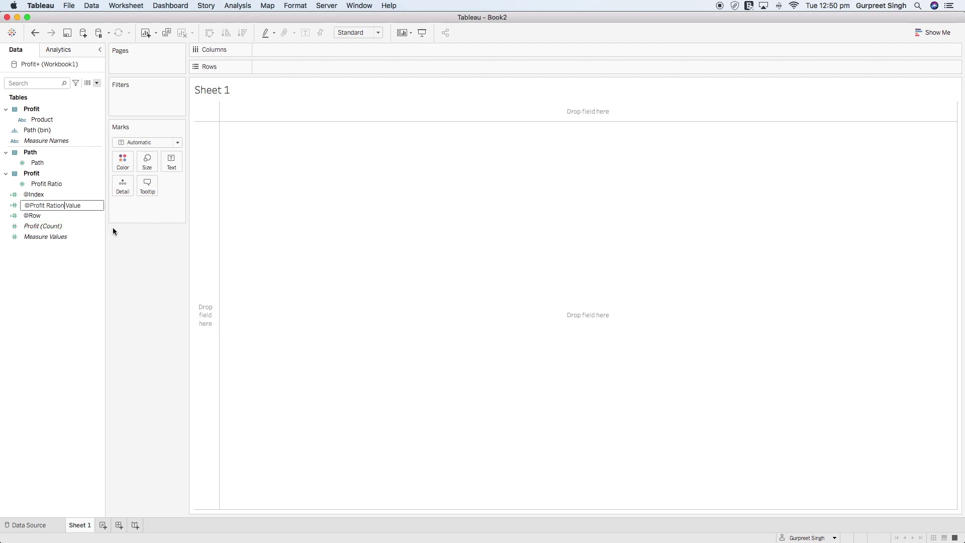
{"action": "key", "text": "BackSpace"}
{"action": "key", "text": "Return"}
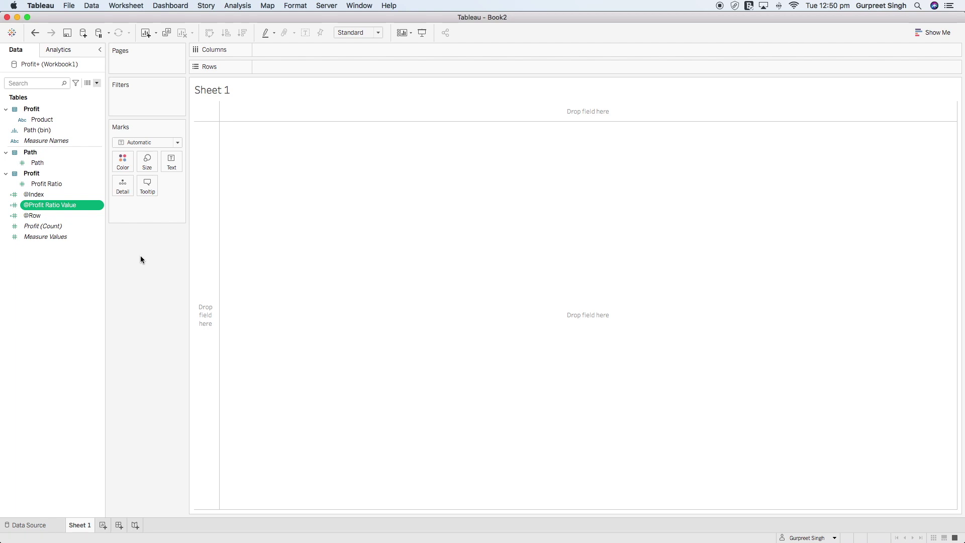
Switch marks to Shape and put Product on both Columns and Shape
{"action": "left_click", "coordinate": [141, 142]}
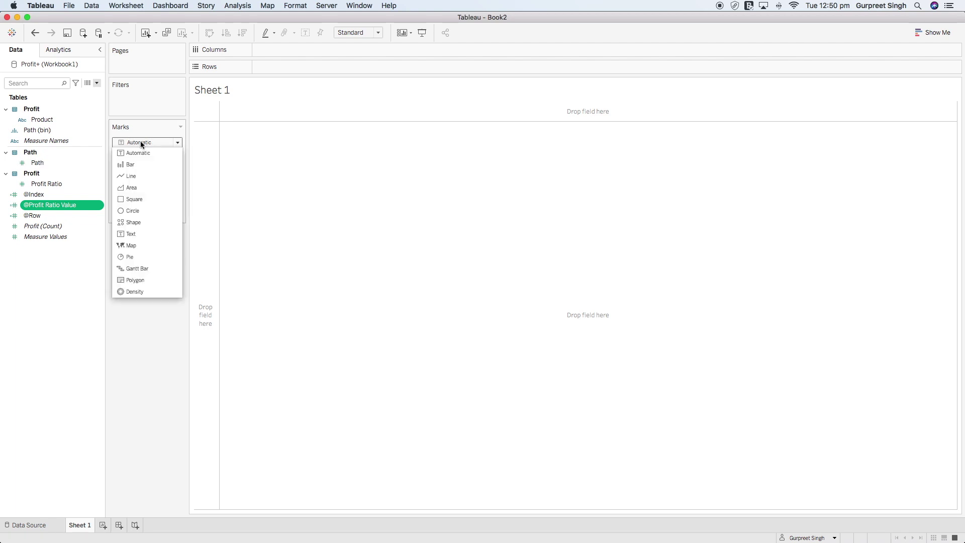
{"action": "left_click", "coordinate": [141, 221]}
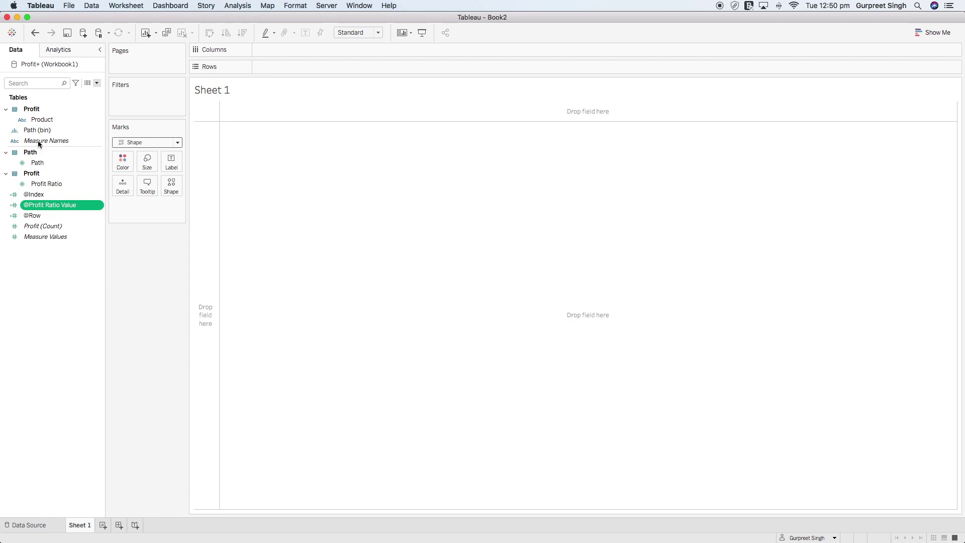
{"action": "left_click_drag", "start_coordinate": [42, 119], "coordinate": [283, 49]}
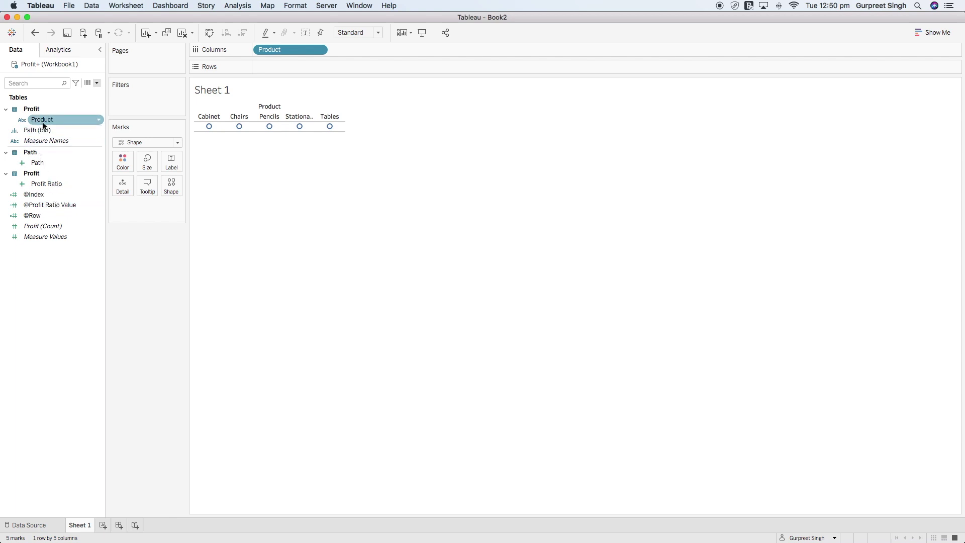
{"action": "left_click_drag", "start_coordinate": [43, 126], "coordinate": [167, 189]}
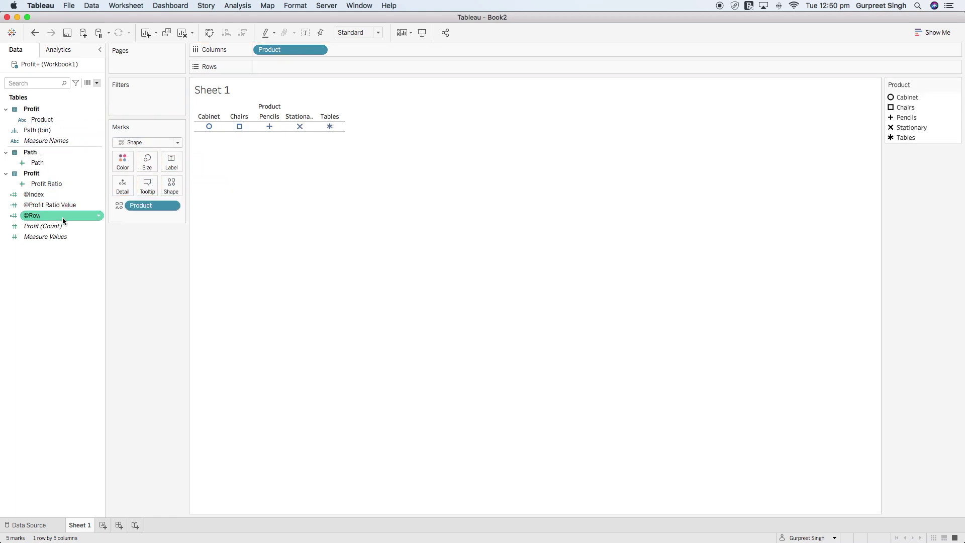
{"action": "left_click", "coordinate": [49, 132]}
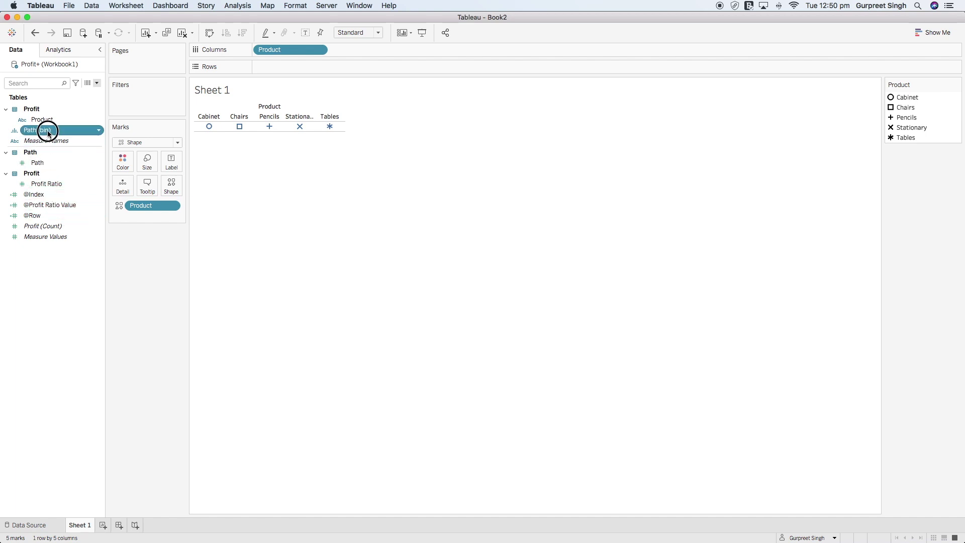
{"action": "left_click_drag", "start_coordinate": [48, 132], "coordinate": [285, 66]}
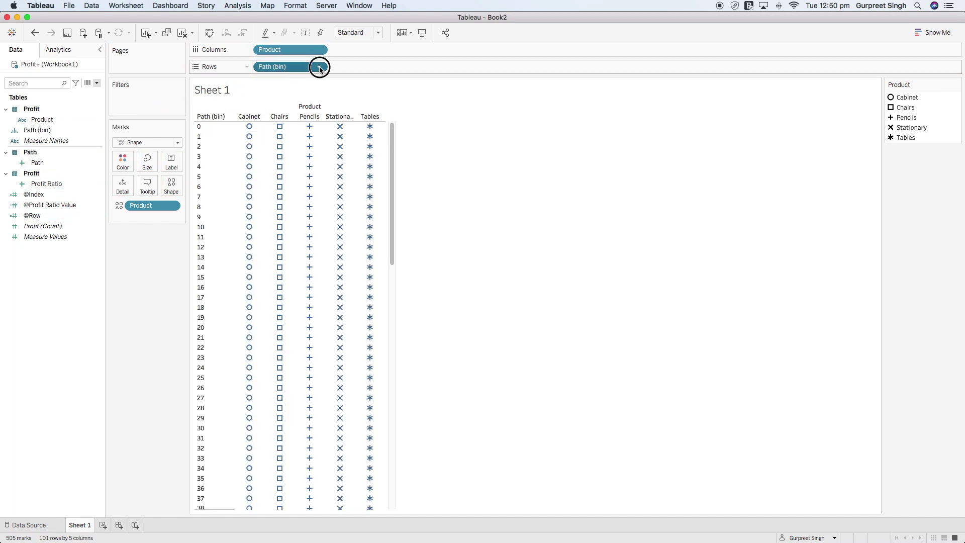
{"action": "left_click", "coordinate": [319, 68]}
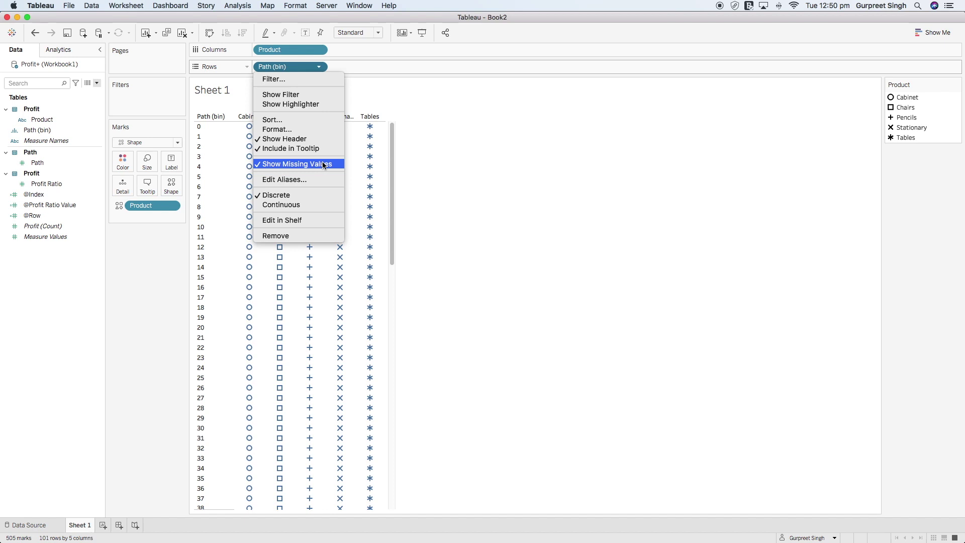
{"action": "left_click", "coordinate": [295, 69]}
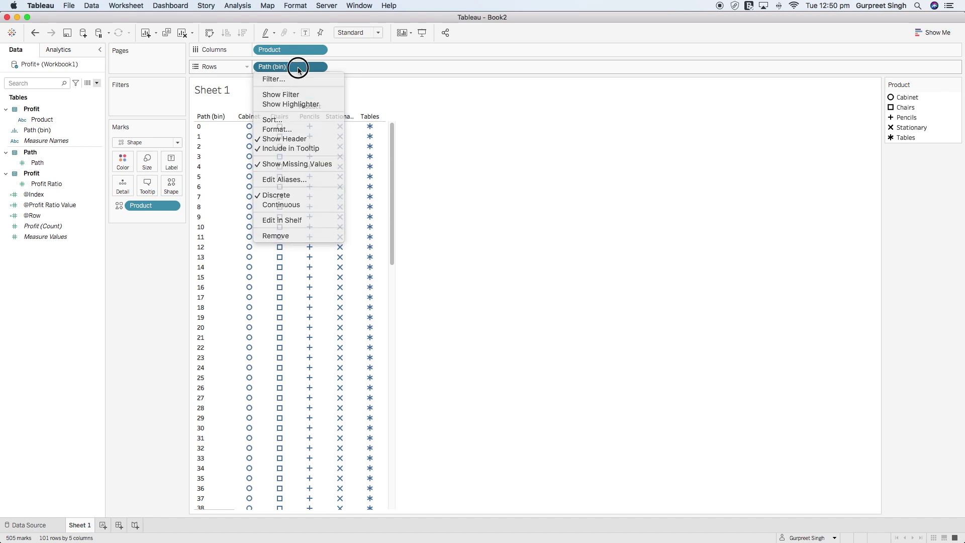
{"action": "left_click_drag", "start_coordinate": [294, 72], "coordinate": [127, 185]}
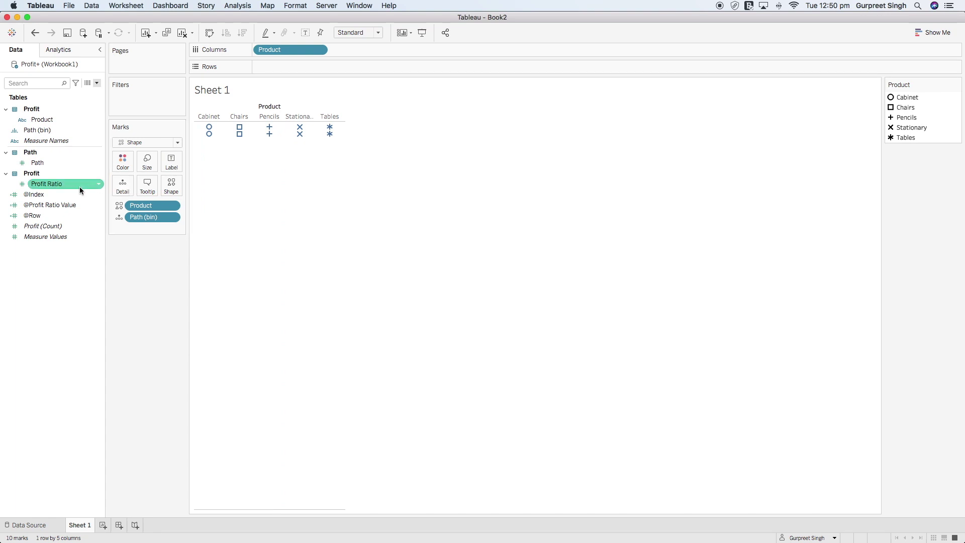
{"action": "left_click_drag", "start_coordinate": [53, 215], "coordinate": [291, 69]}
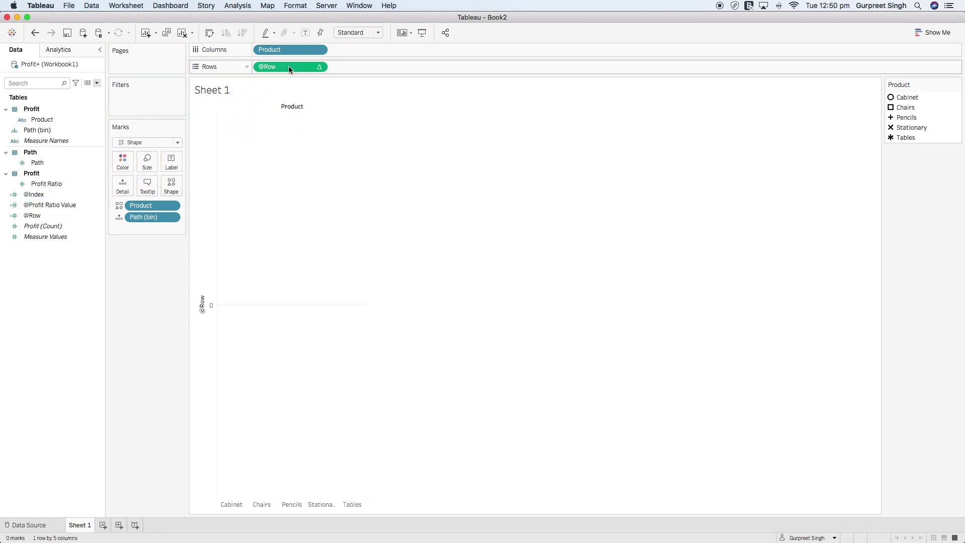
{"action": "left_click", "coordinate": [319, 66]}
{"action": "mouse_move", "coordinate": [336, 185]}
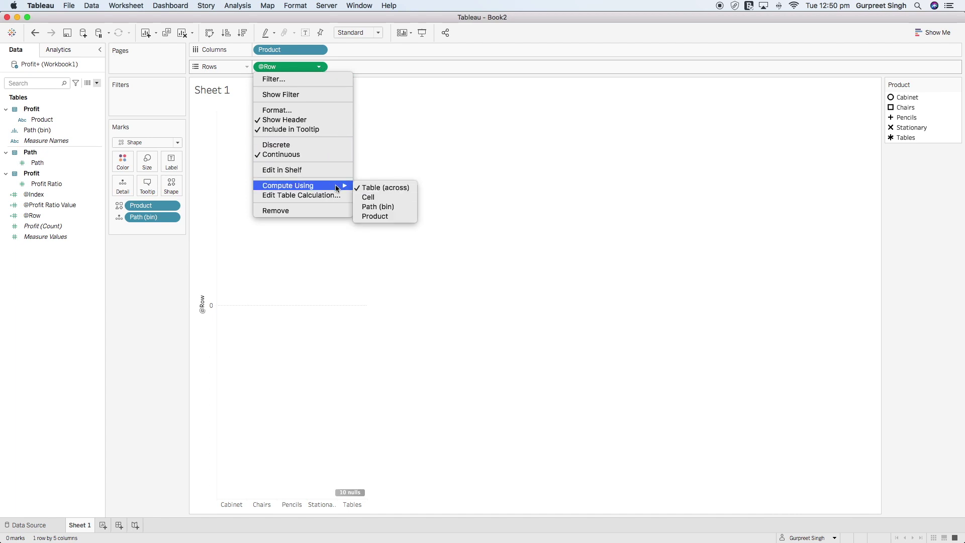
{"action": "left_click", "coordinate": [377, 207]}
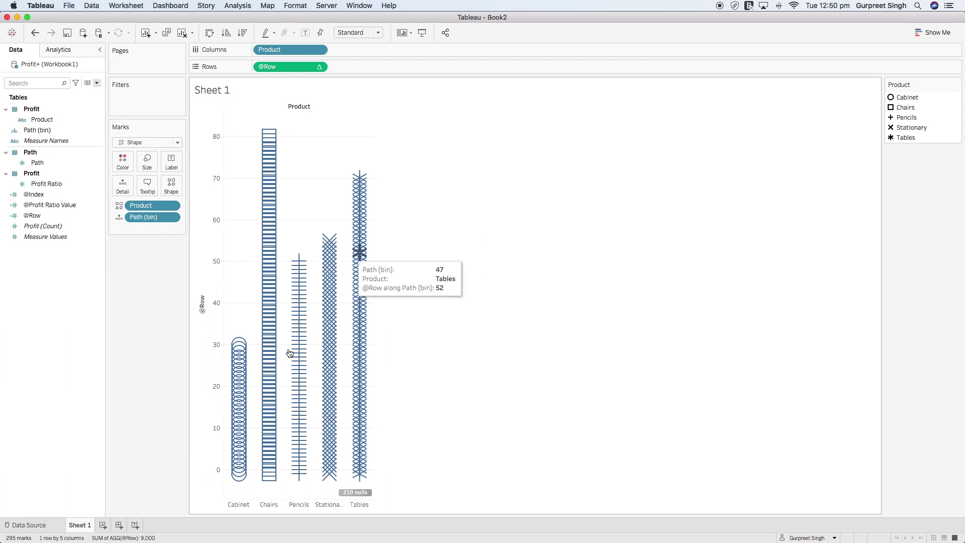
{"action": "mouse_move", "coordinate": [329, 410]}
{"action": "mouse_move", "coordinate": [360, 408]}
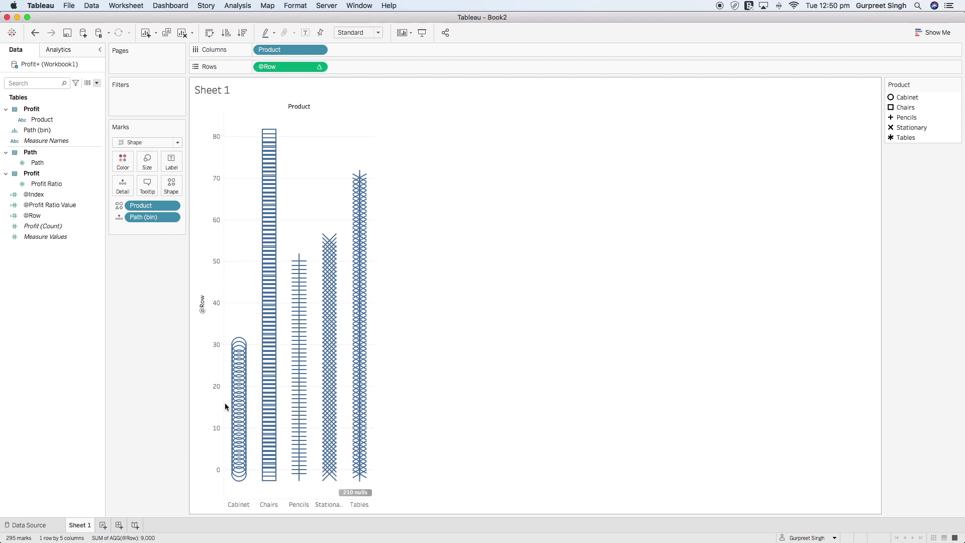
{"action": "left_click", "coordinate": [50, 185]}
{"action": "left_click", "coordinate": [61, 205]}
{"action": "left_click", "coordinate": [59, 196]}
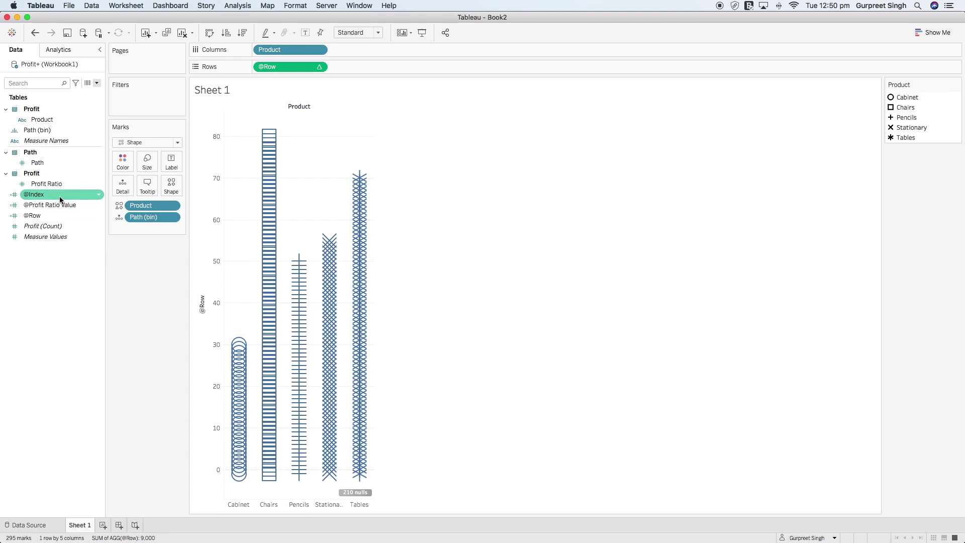
{"action": "right_click", "coordinate": [59, 196]}
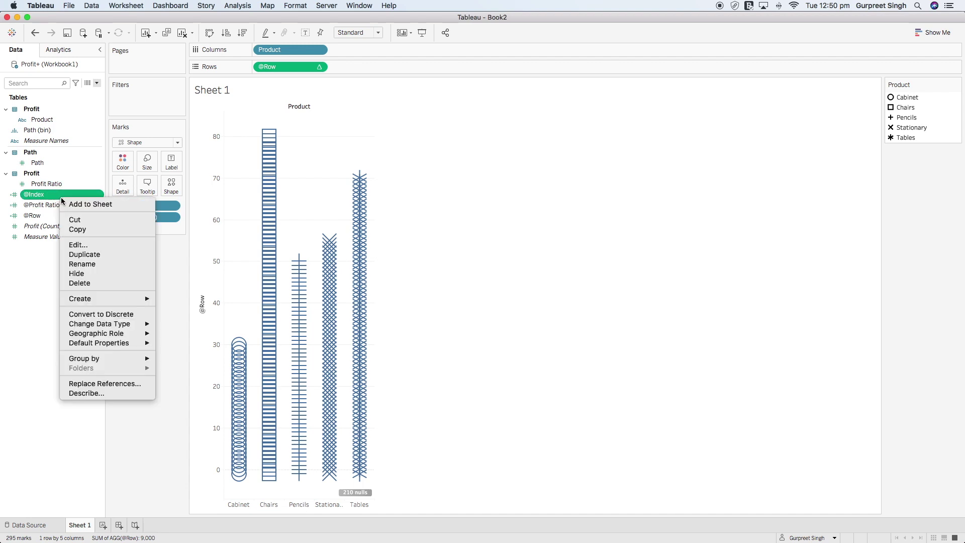
{"action": "left_click", "coordinate": [79, 244]}
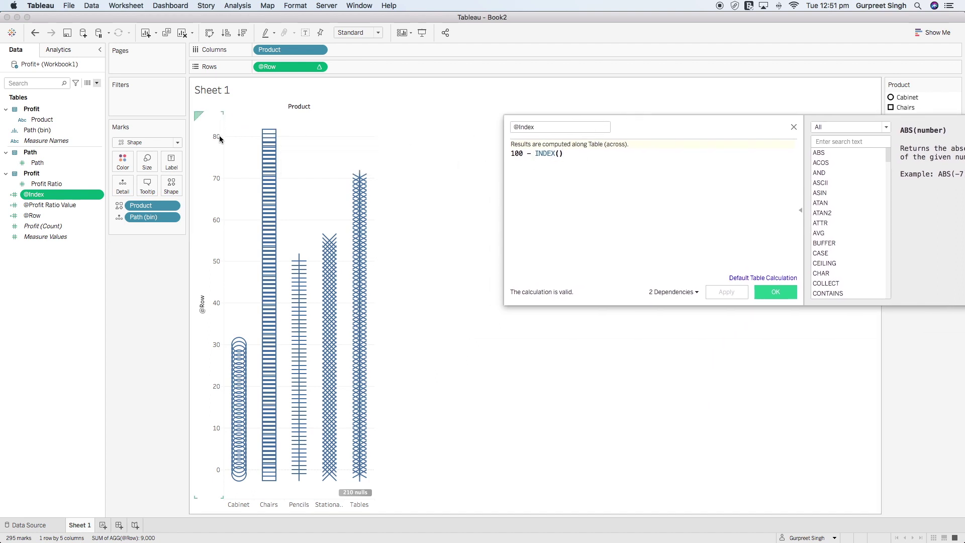
{"action": "double_click", "coordinate": [519, 153]}
{"action": "key", "text": "BackSpace"}
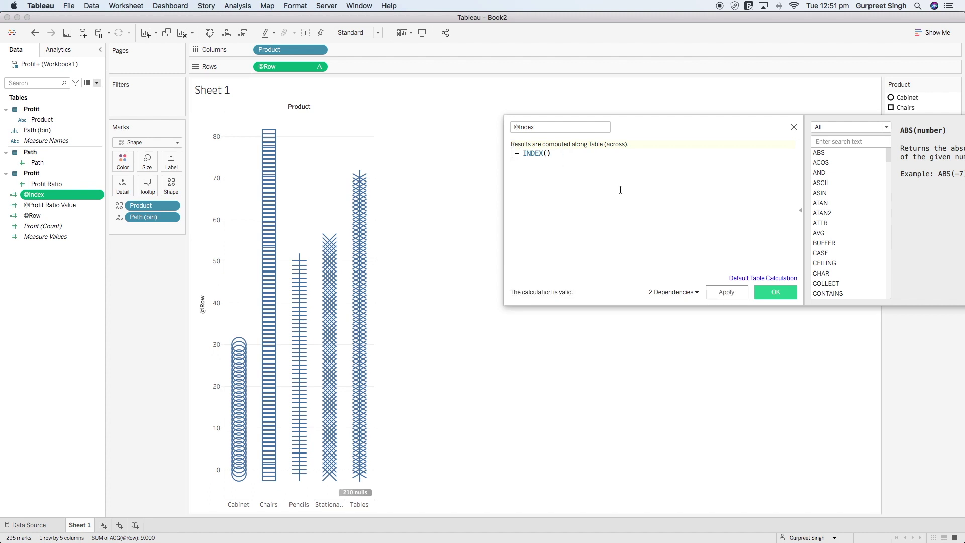
{"action": "left_click", "coordinate": [738, 292]}
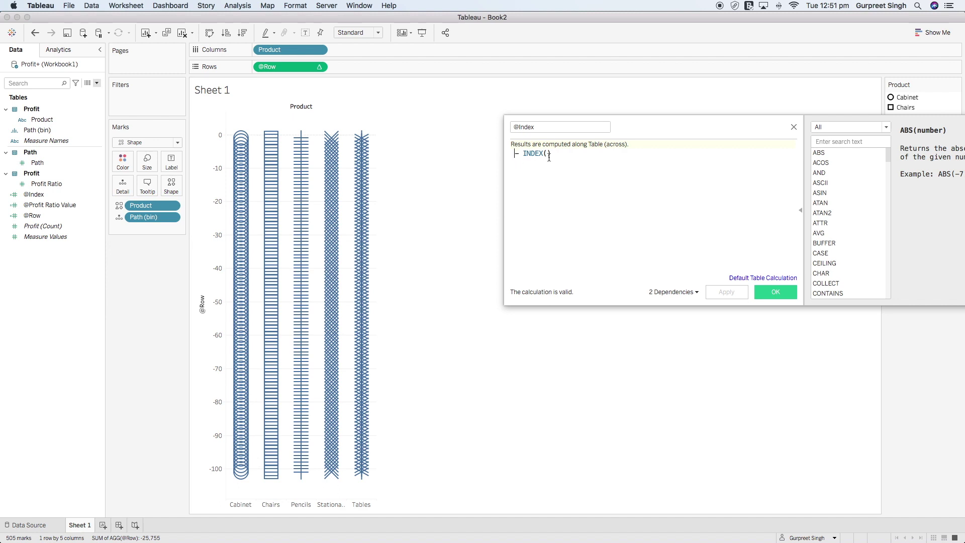
{"action": "type", "text": "50"}
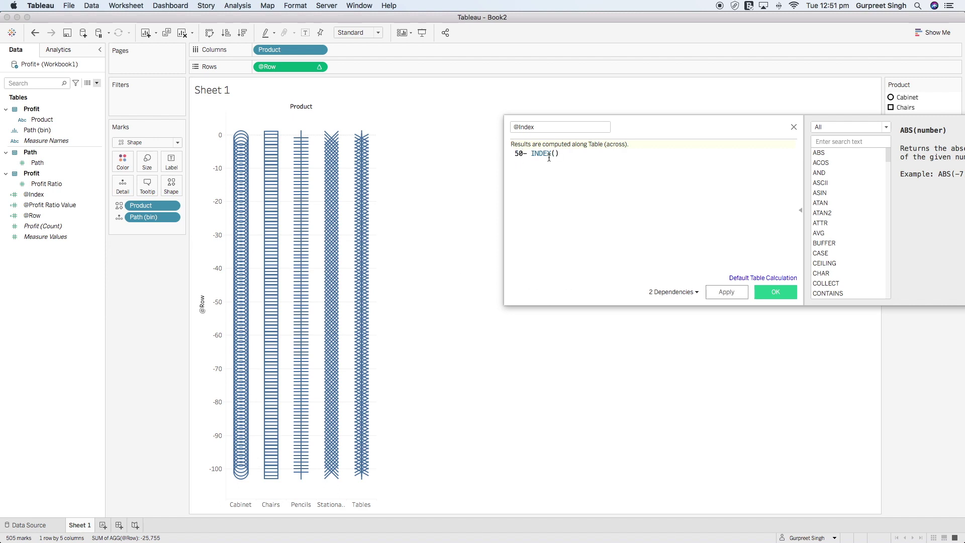
{"action": "left_click", "coordinate": [727, 292]}
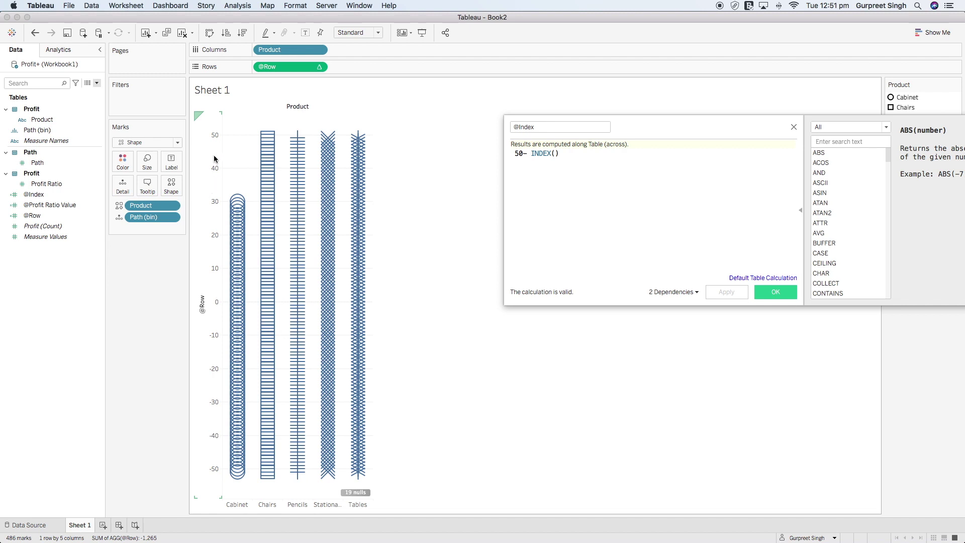
{"action": "double_click", "coordinate": [521, 153]}
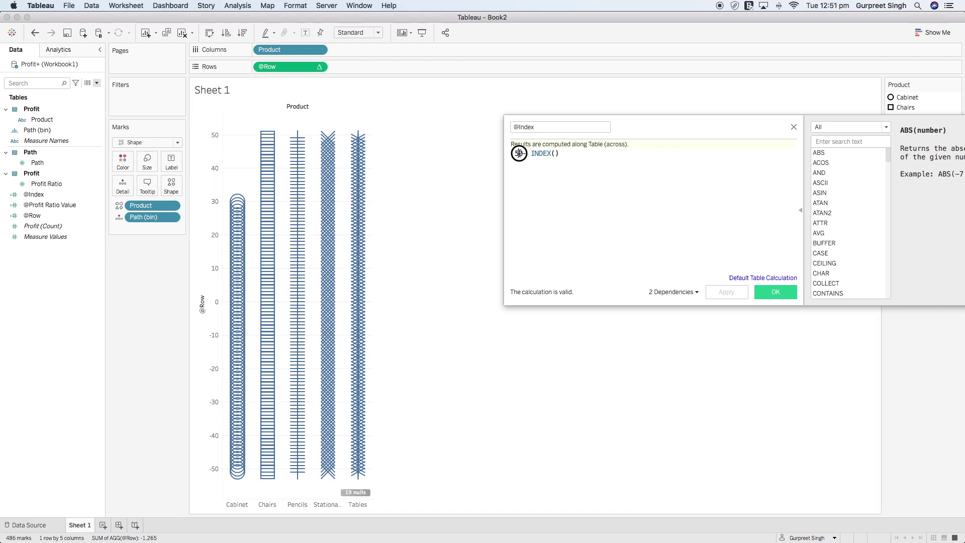
{"action": "type", "text": "10"}
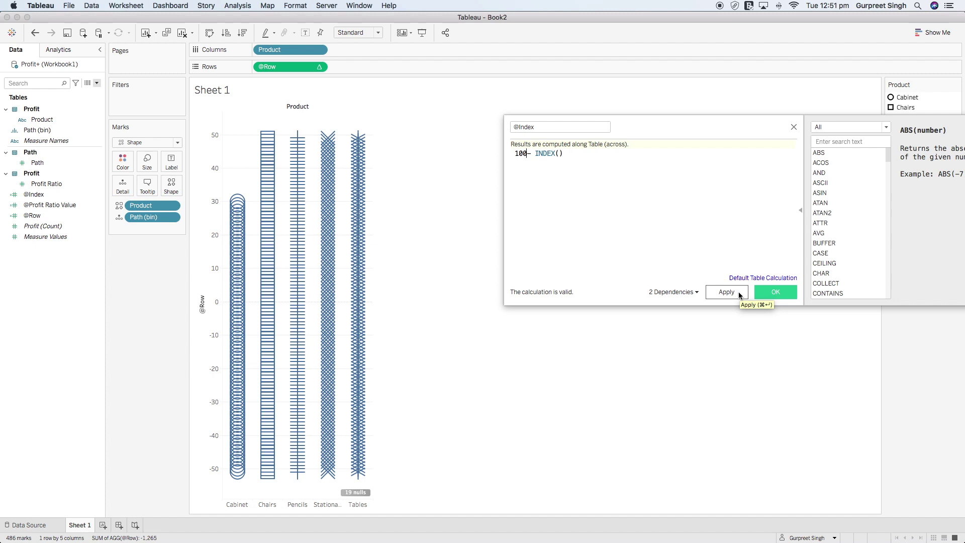
{"action": "left_click", "coordinate": [737, 293]}
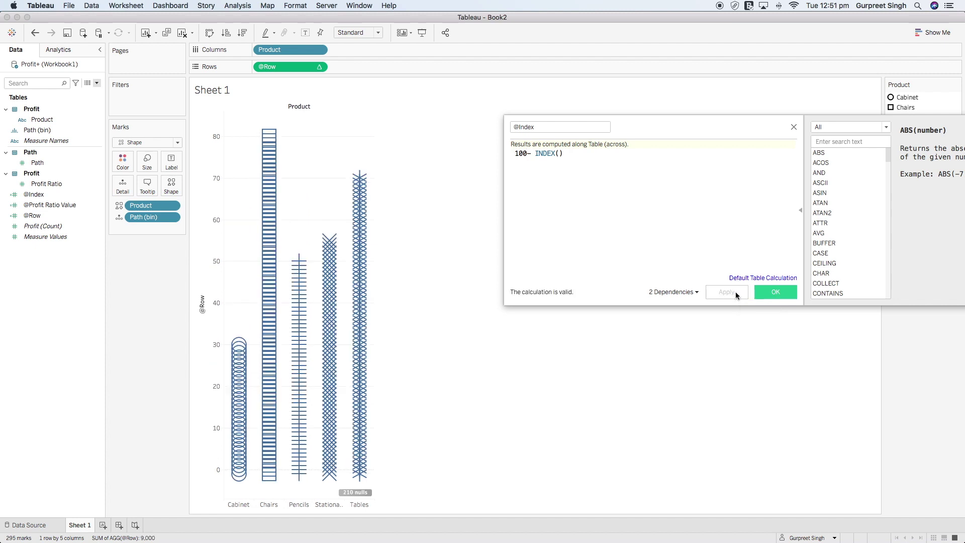
{"action": "mouse_move", "coordinate": [262, 134]}
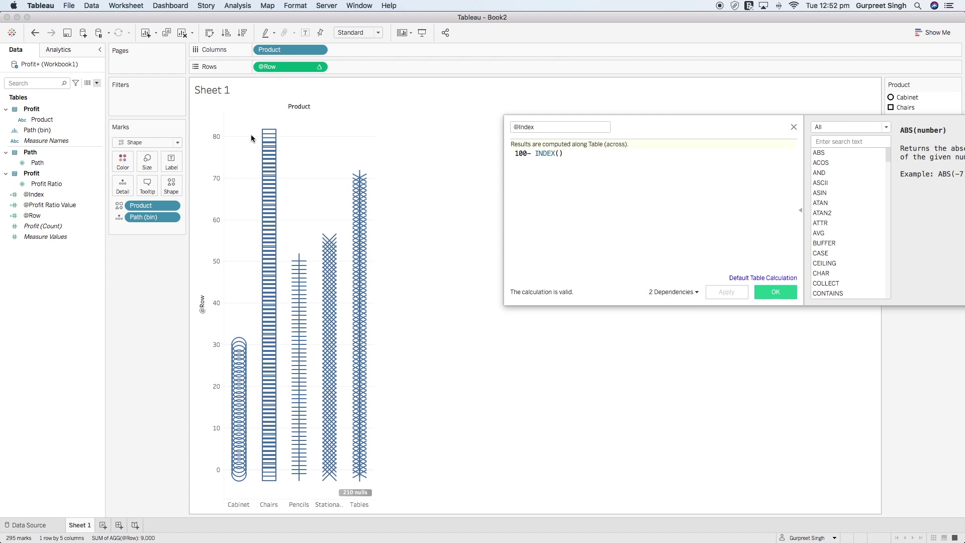
{"action": "left_click", "coordinate": [781, 295]}
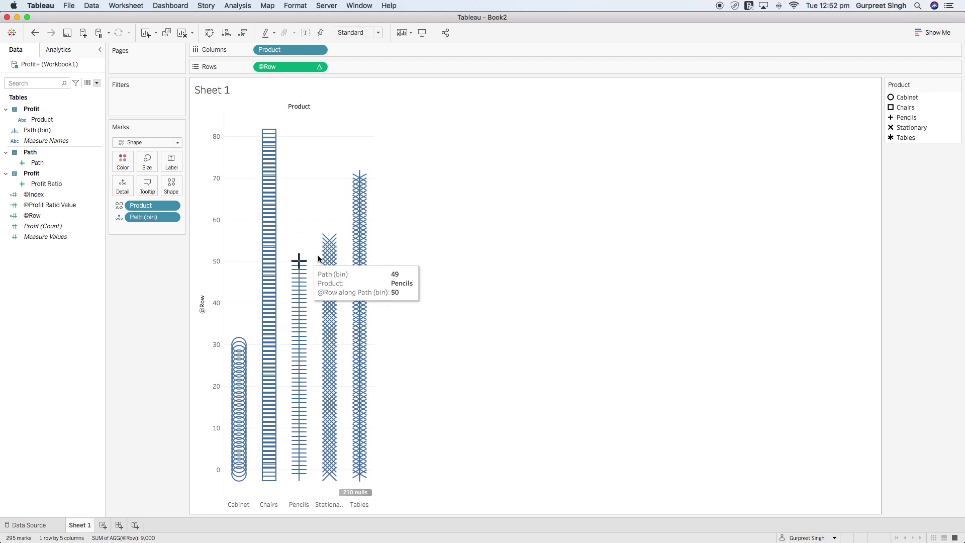
Open the Product shape assignments and switch to the custom cube shape palette
{"action": "left_click", "coordinate": [175, 188]}
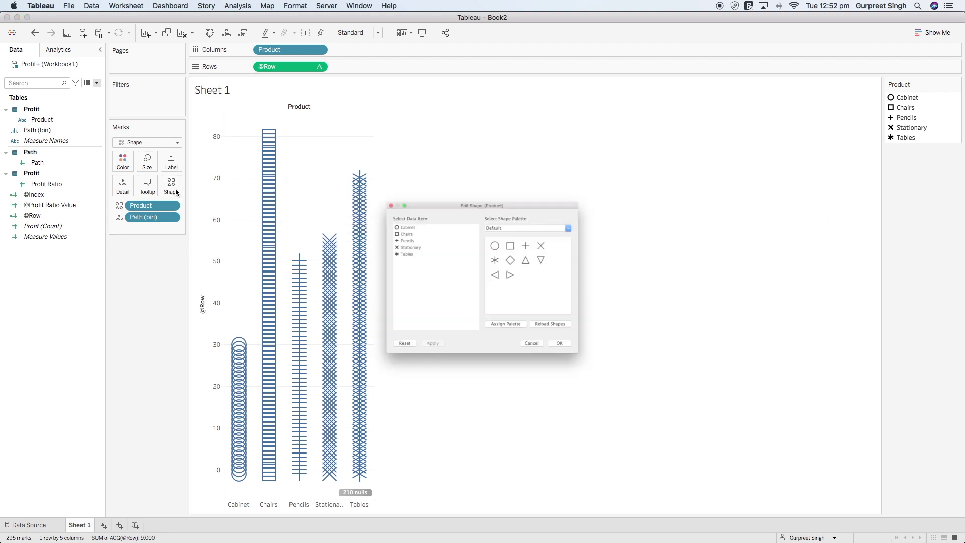
{"action": "left_click_drag", "start_coordinate": [495, 167], "coordinate": [562, 135]}
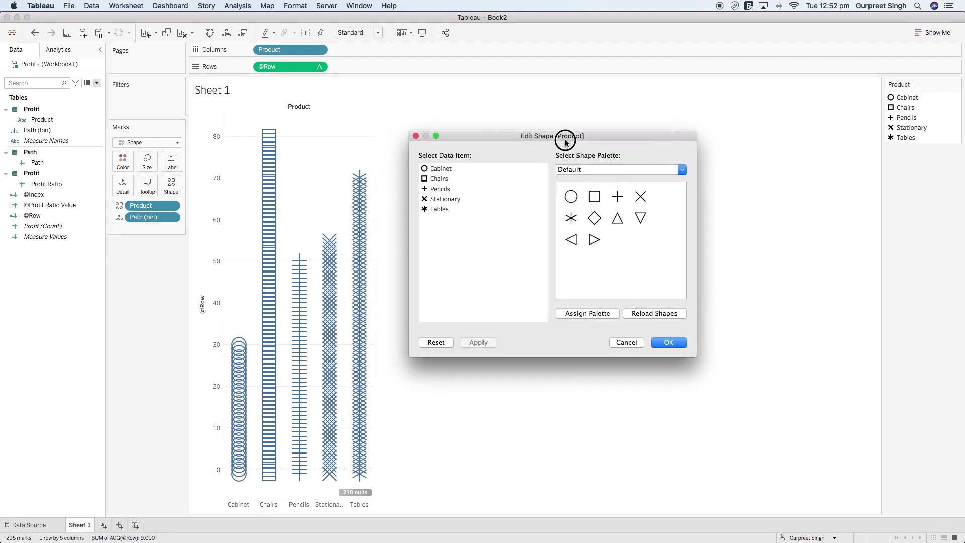
{"action": "left_click", "coordinate": [637, 168]}
{"action": "left_click", "coordinate": [595, 272]}
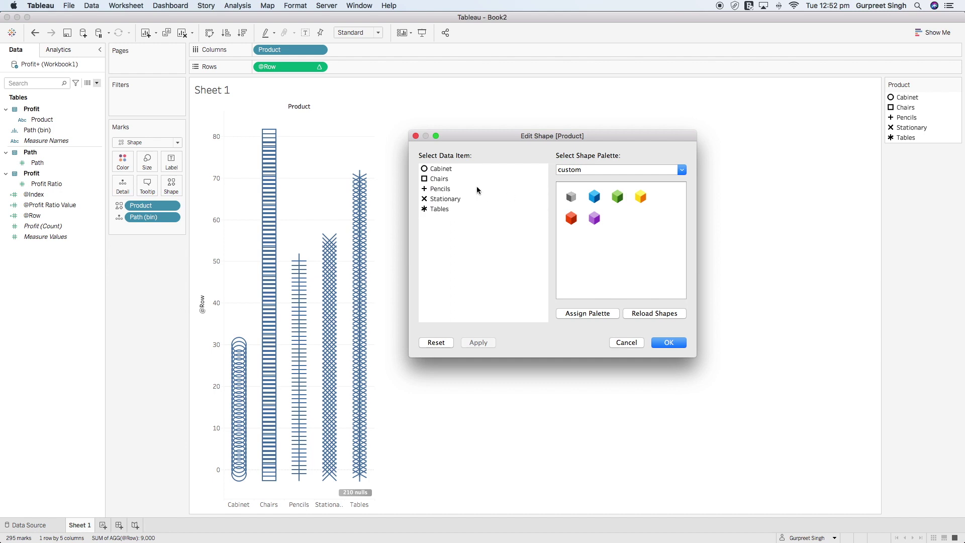
Assign cubes: Cabinet blue, Chairs green, Pencils yellow, Stationary red, Tables purple
{"action": "left_click", "coordinate": [441, 169]}
{"action": "left_click", "coordinate": [596, 200]}
{"action": "left_click", "coordinate": [437, 178]}
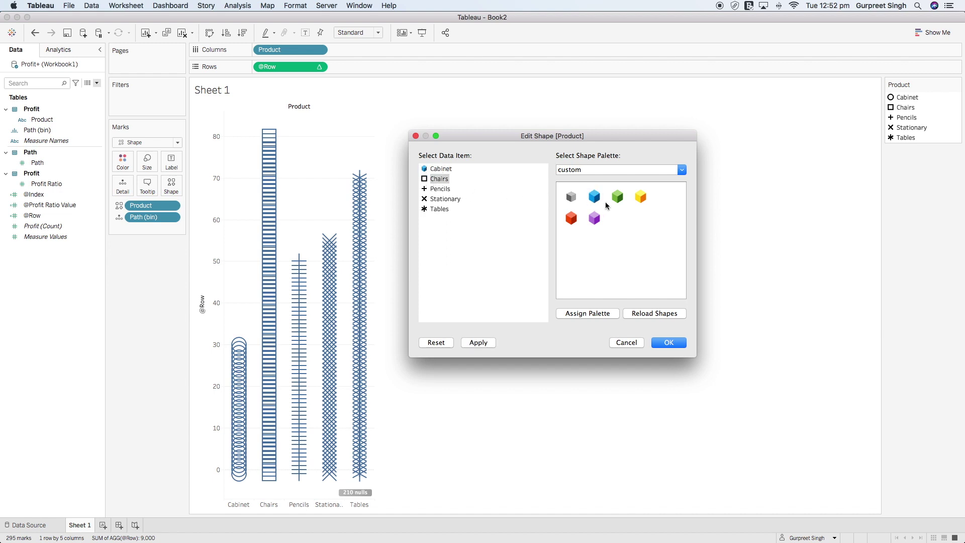
{"action": "left_click", "coordinate": [618, 197]}
{"action": "left_click", "coordinate": [440, 189]}
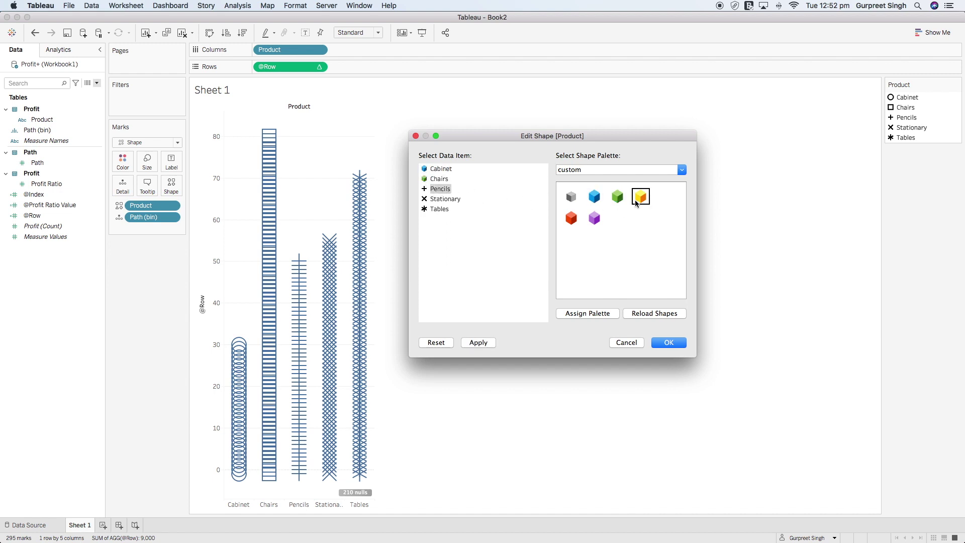
{"action": "left_click", "coordinate": [640, 196]}
{"action": "left_click", "coordinate": [447, 198]}
{"action": "left_click", "coordinate": [571, 218]}
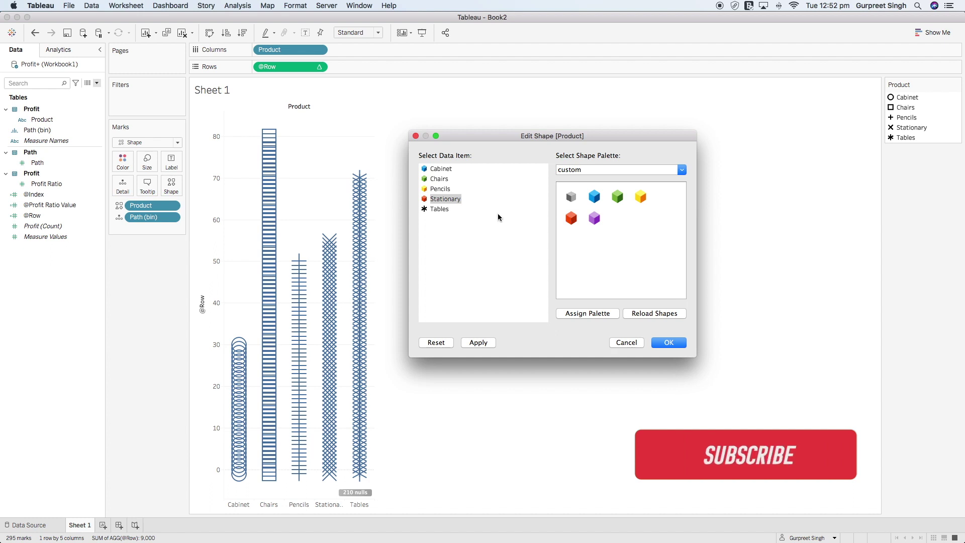
{"action": "left_click", "coordinate": [437, 210]}
{"action": "left_click", "coordinate": [594, 218]}
{"action": "left_click", "coordinate": [670, 343]}
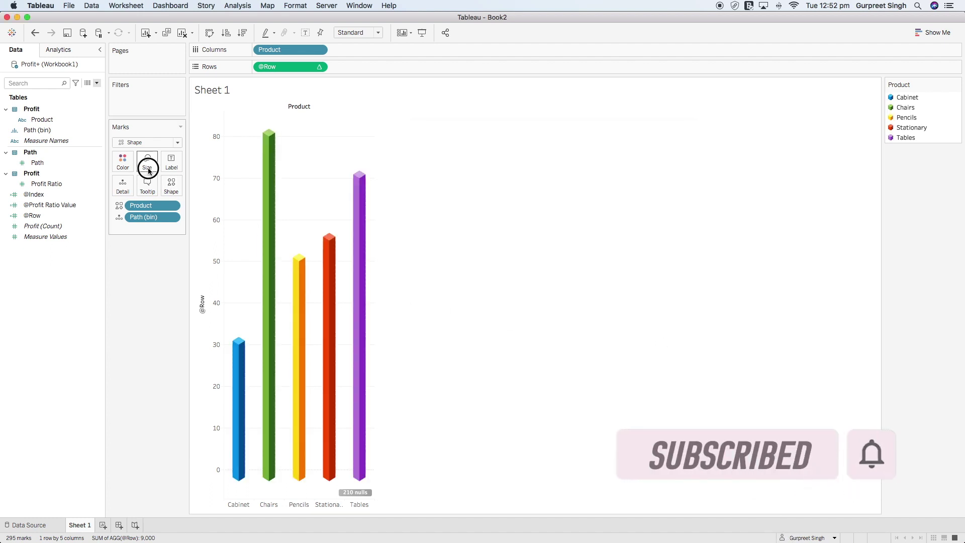
Enlarge the cube marks with the Size slider and fit the chart to Entire View
{"action": "left_click", "coordinate": [147, 162]}
{"action": "left_click", "coordinate": [199, 186]}
{"action": "left_click", "coordinate": [374, 33]}
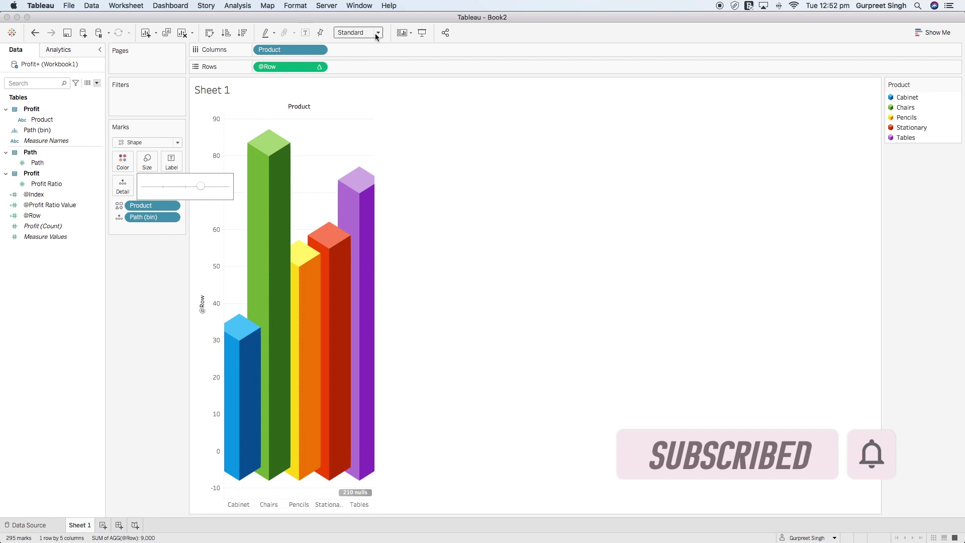
{"action": "left_click", "coordinate": [360, 65]}
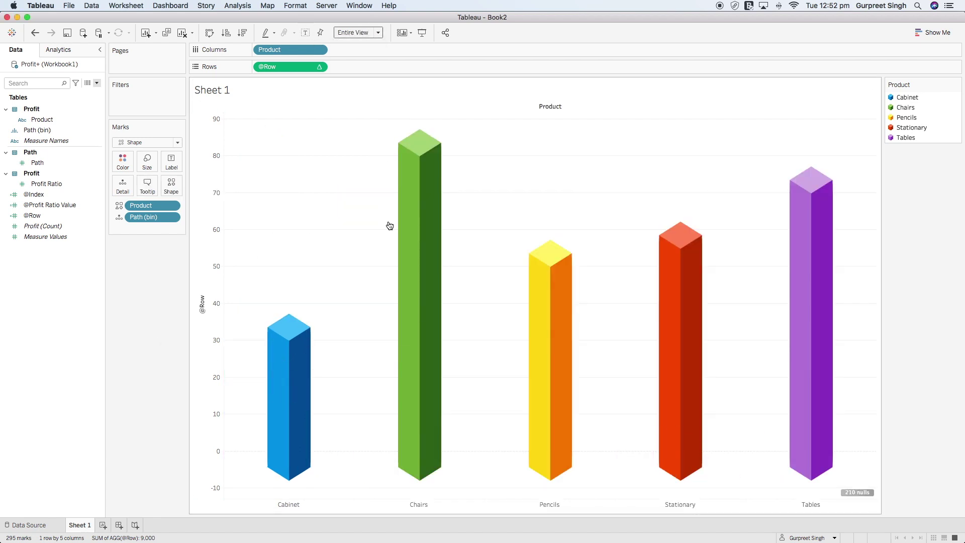
{"action": "mouse_move", "coordinate": [312, 339]}
{"action": "right_click", "coordinate": [204, 171]}
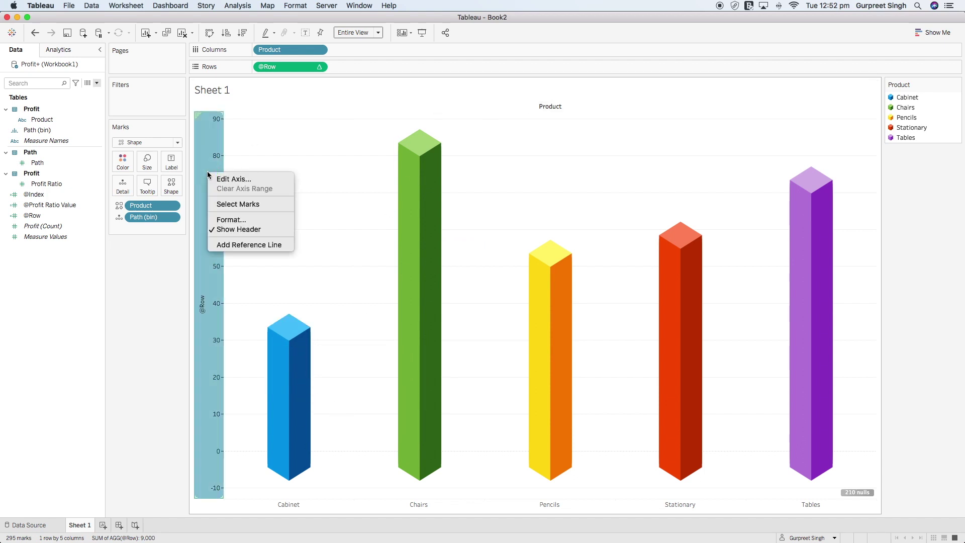
{"action": "left_click", "coordinate": [235, 228]}
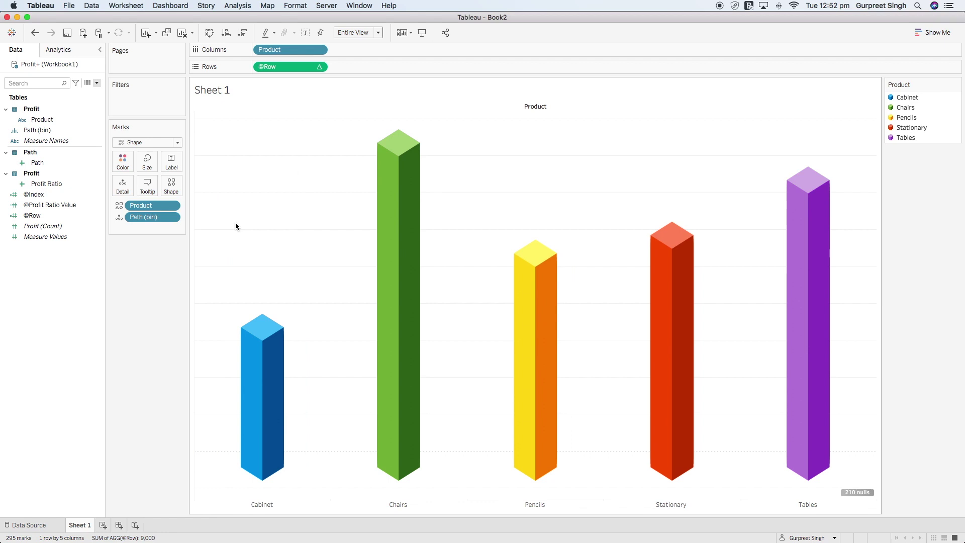
Set the sheet's zero lines and axis rulers to None in Format Lines
{"action": "right_click", "coordinate": [270, 219]}
{"action": "left_click", "coordinate": [307, 269]}
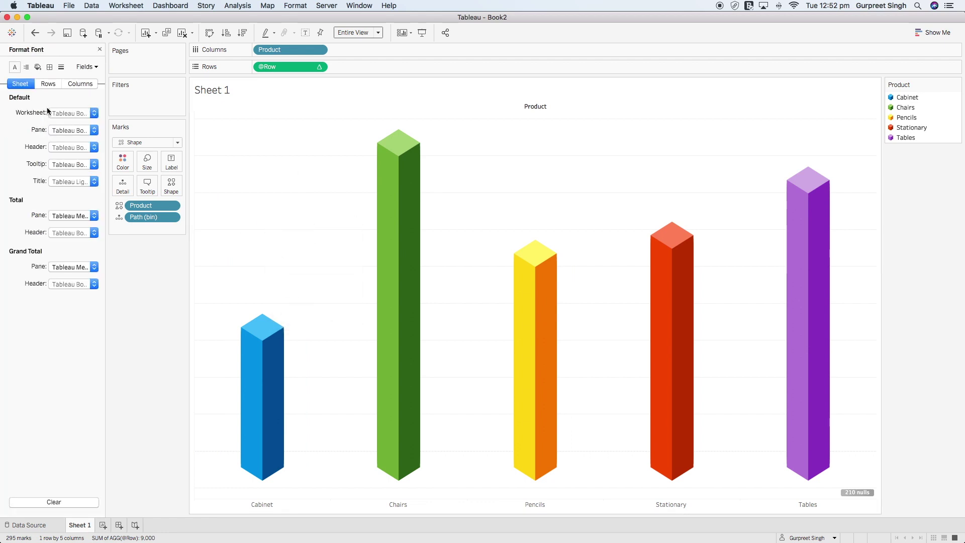
{"action": "left_click", "coordinate": [49, 67]}
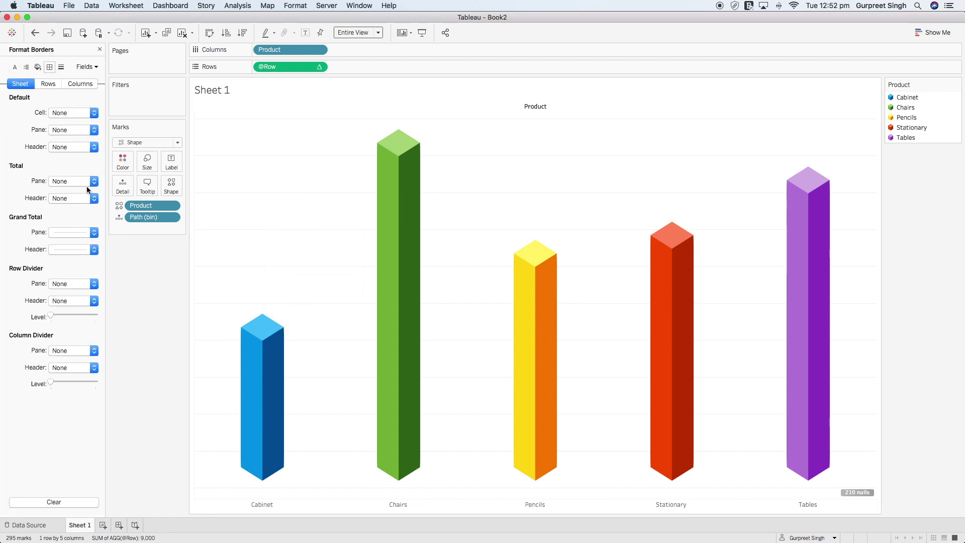
{"action": "left_click", "coordinate": [61, 69]}
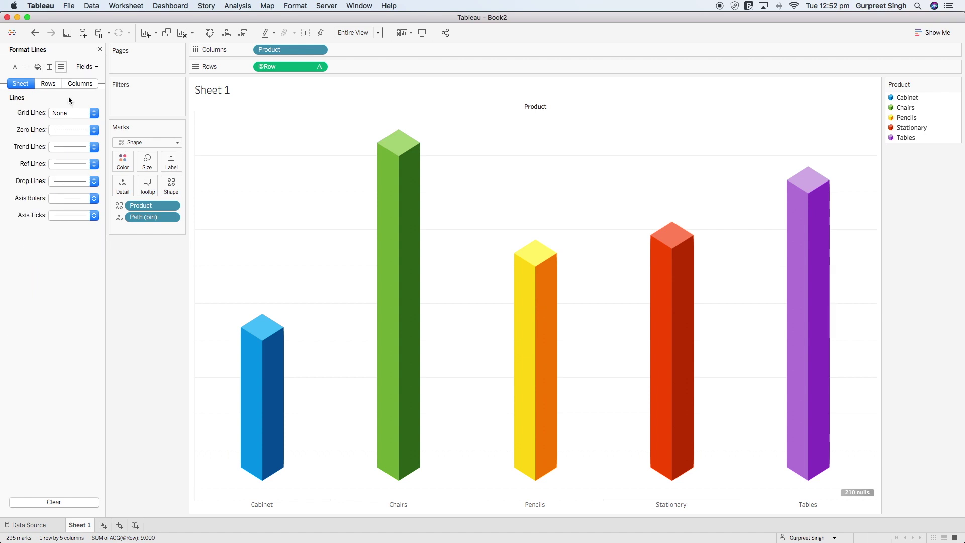
{"action": "left_click", "coordinate": [63, 130]}
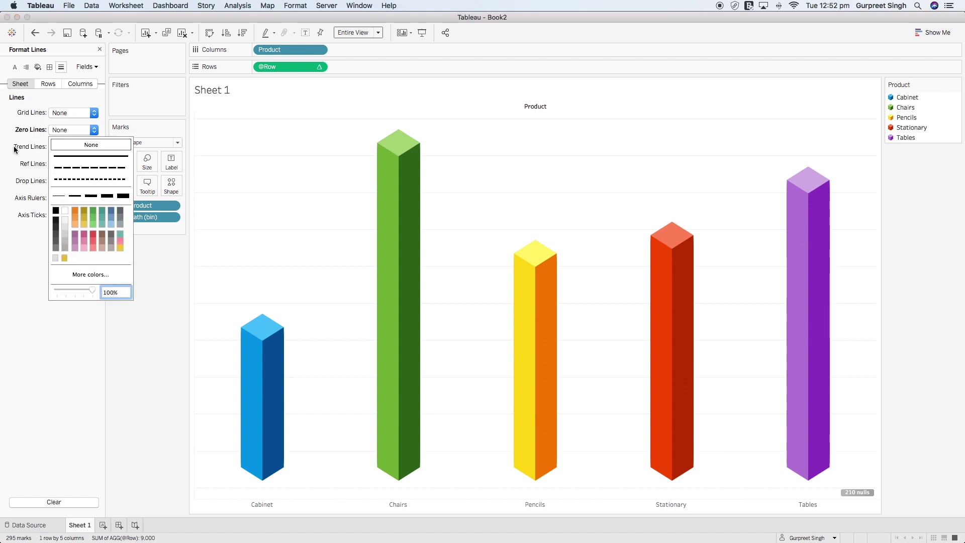
{"action": "left_click", "coordinate": [54, 144]}
{"action": "left_click", "coordinate": [61, 199]}
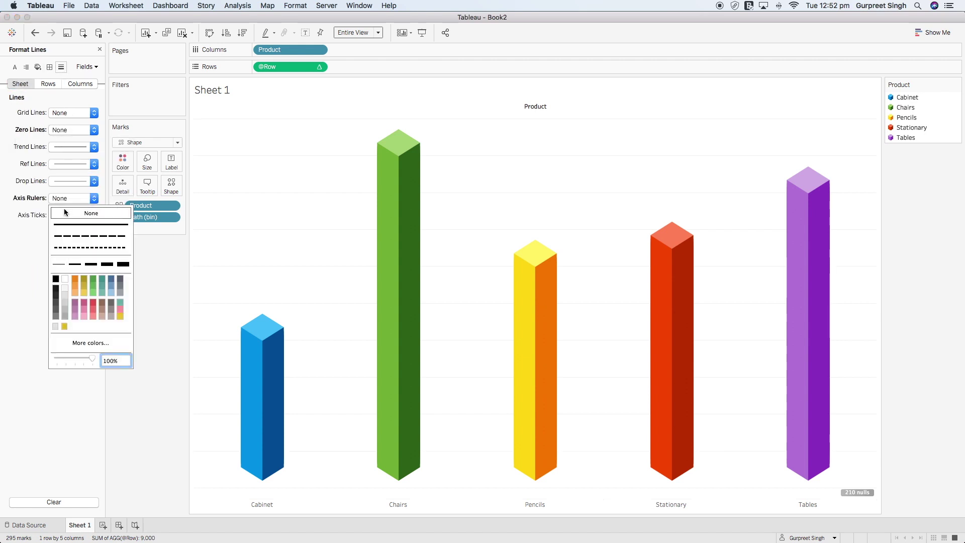
{"action": "left_click", "coordinate": [64, 208]}
Set the row grid lines to None and close the formatting pane
{"action": "left_click", "coordinate": [52, 85]}
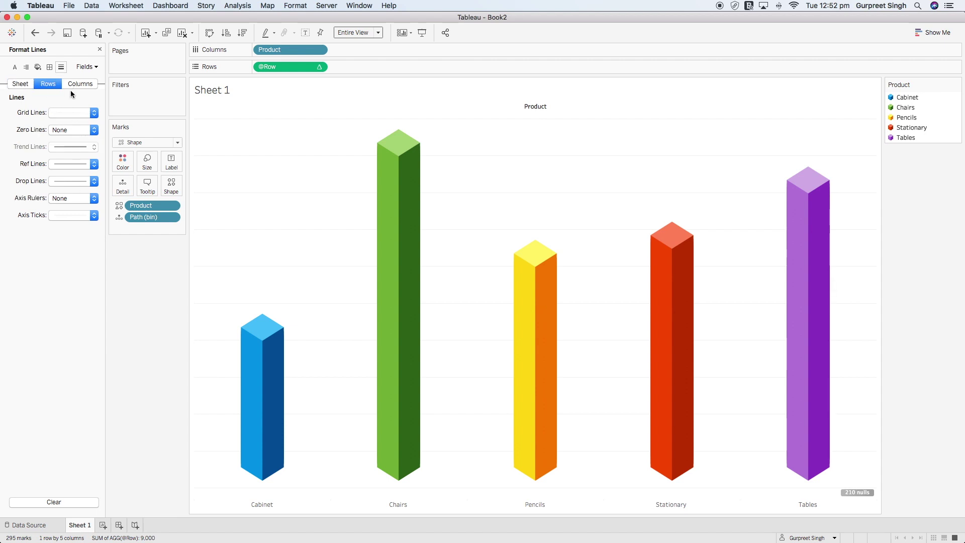
{"action": "left_click", "coordinate": [70, 112]}
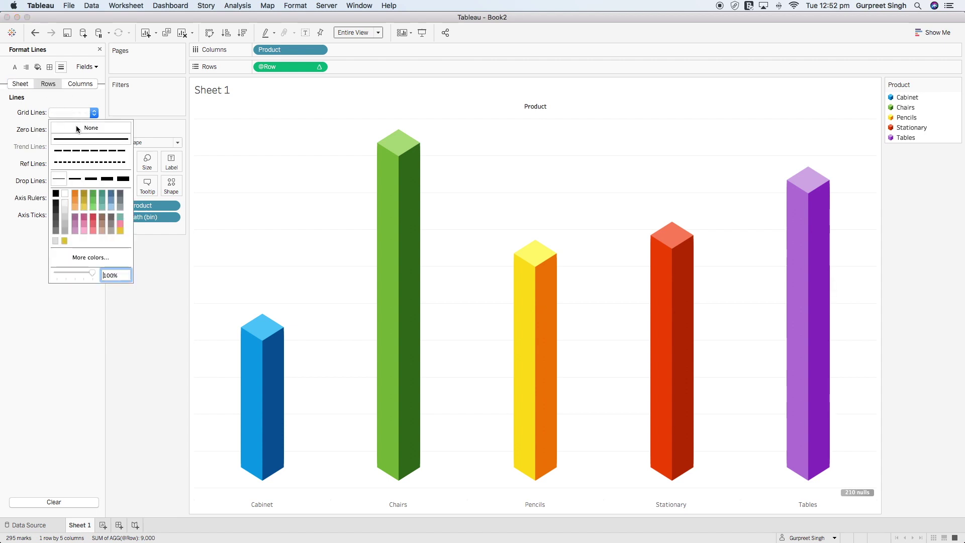
{"action": "left_click", "coordinate": [76, 125]}
{"action": "left_click", "coordinate": [112, 326]}
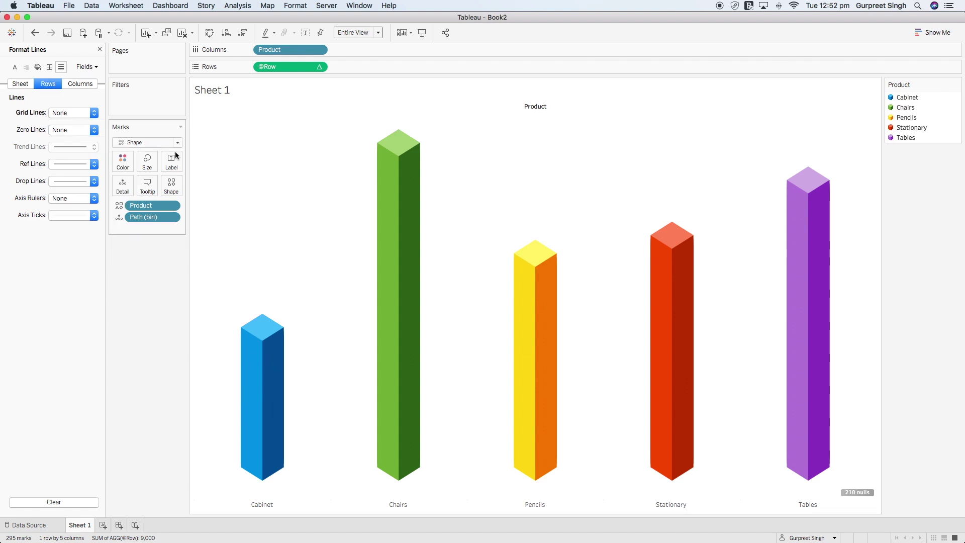
{"action": "left_click", "coordinate": [100, 49]}
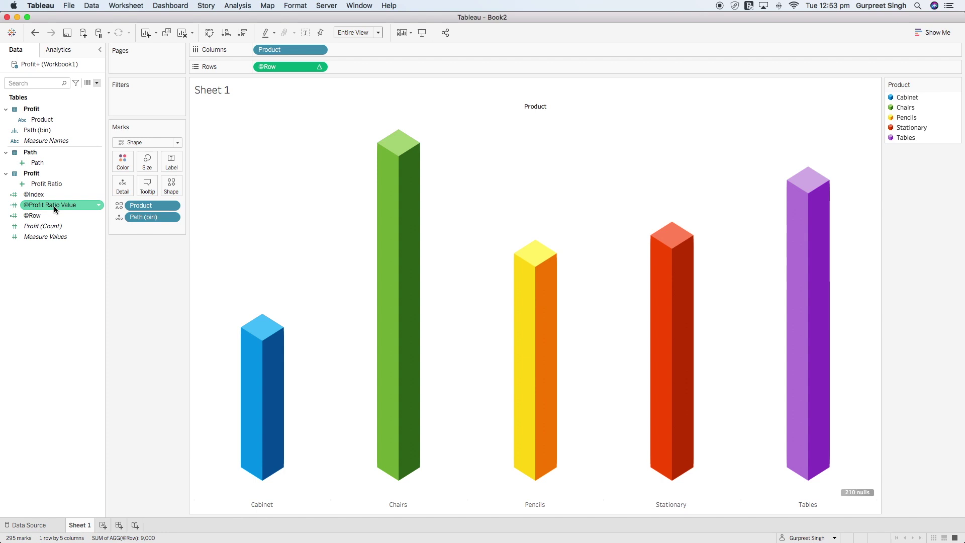
{"action": "left_click_drag", "start_coordinate": [55, 209], "coordinate": [169, 166]}
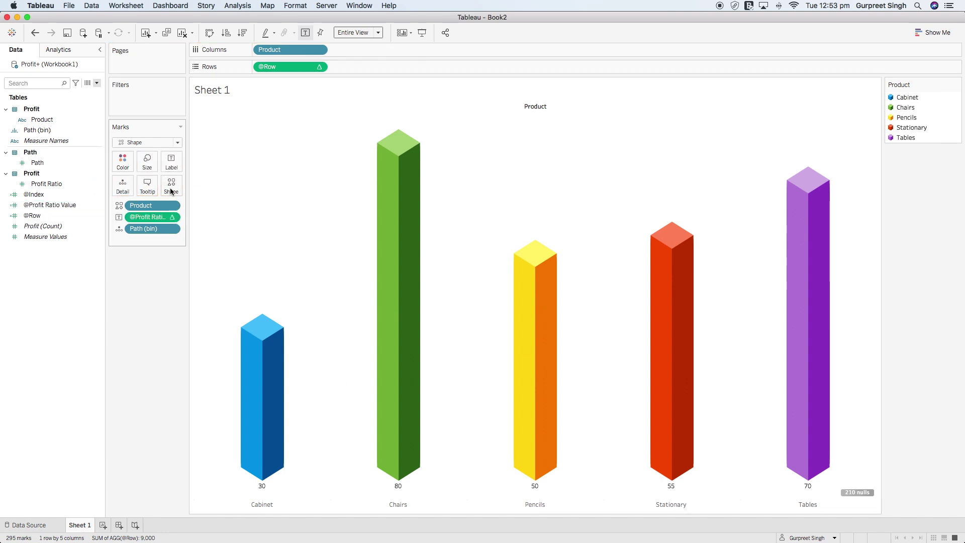
{"action": "left_click", "coordinate": [171, 162]}
{"action": "left_click", "coordinate": [263, 213]}
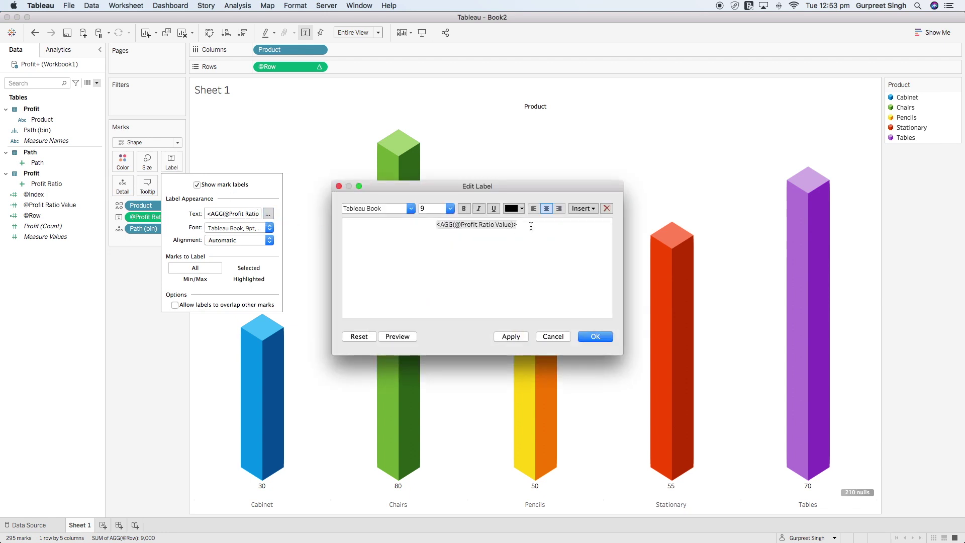
{"action": "type", "text": "%"}
{"action": "key", "text": "super+a"}
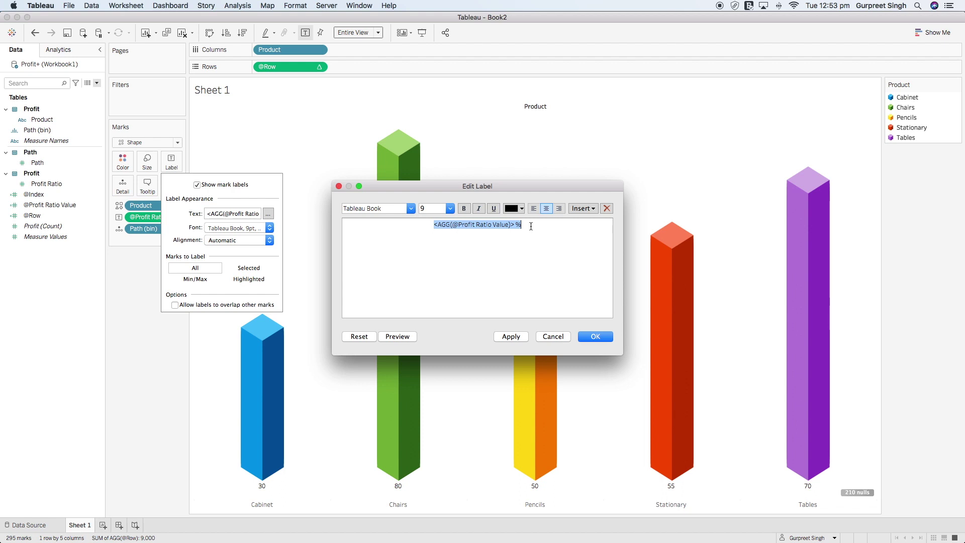
{"action": "left_click", "coordinate": [450, 208]}
{"action": "left_click", "coordinate": [431, 249]}
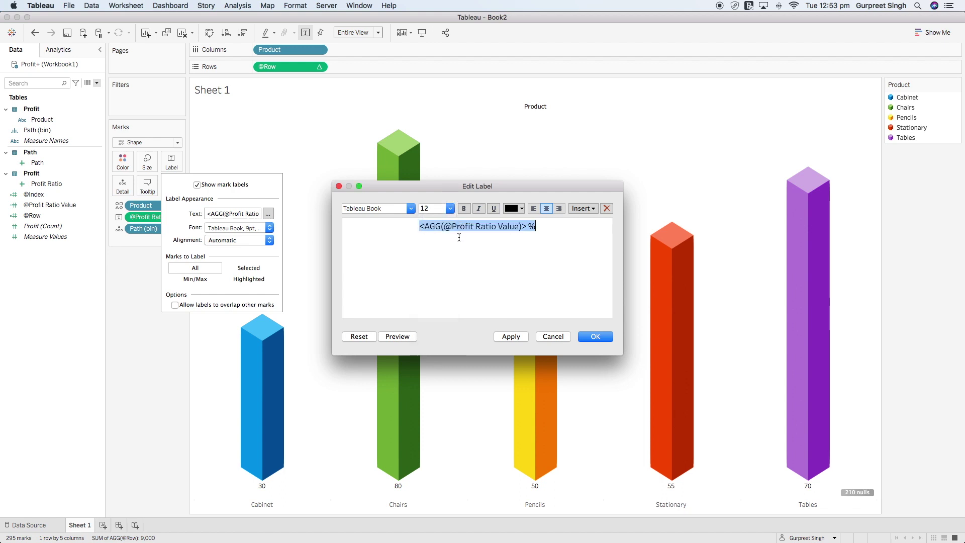
{"action": "left_click", "coordinate": [520, 211]}
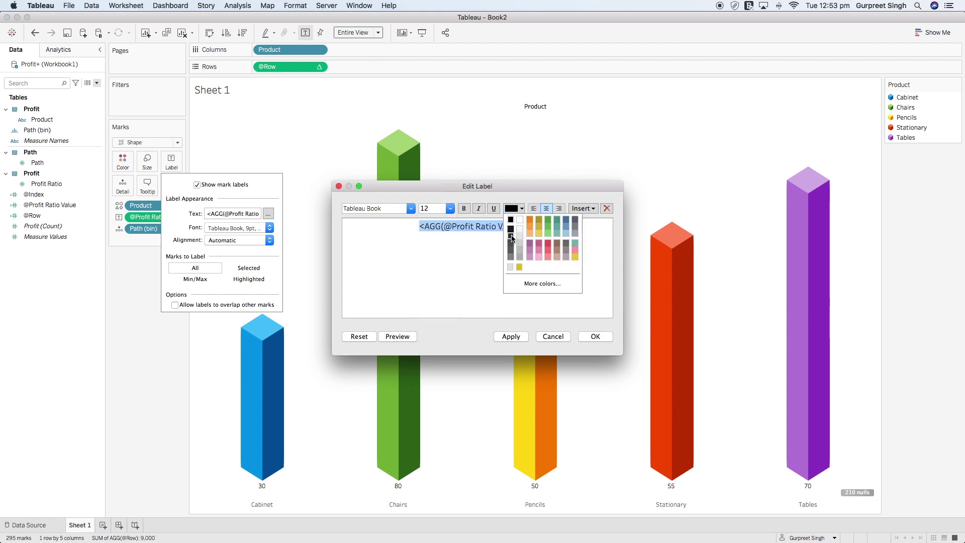
{"action": "left_click", "coordinate": [511, 242]}
{"action": "left_click", "coordinate": [592, 337]}
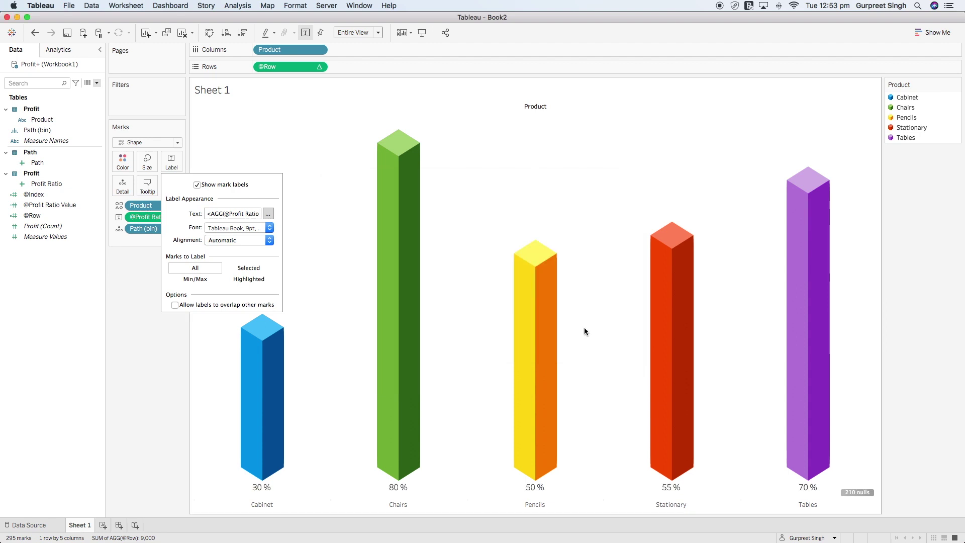
Align the percentage labels to the top of the bars
{"action": "left_click", "coordinate": [249, 240]}
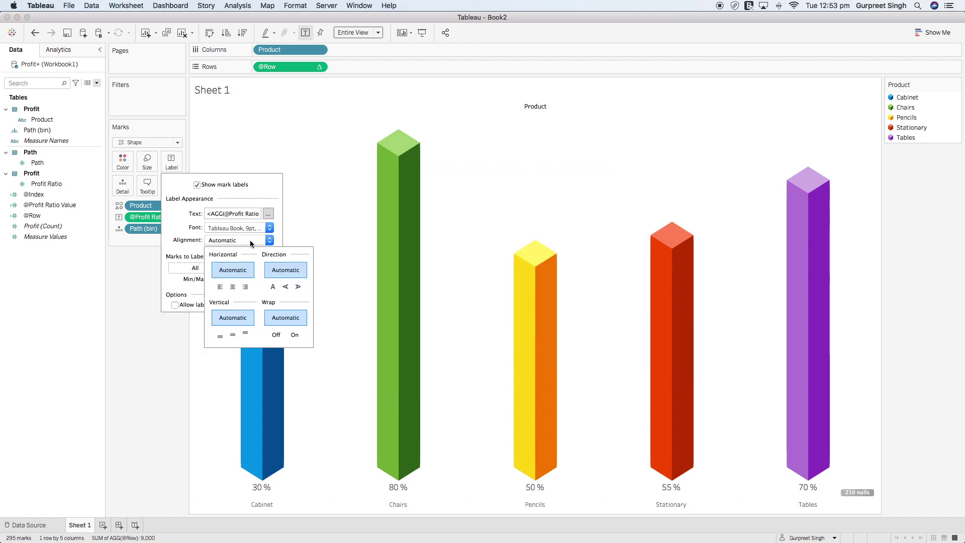
{"action": "left_click", "coordinate": [247, 334]}
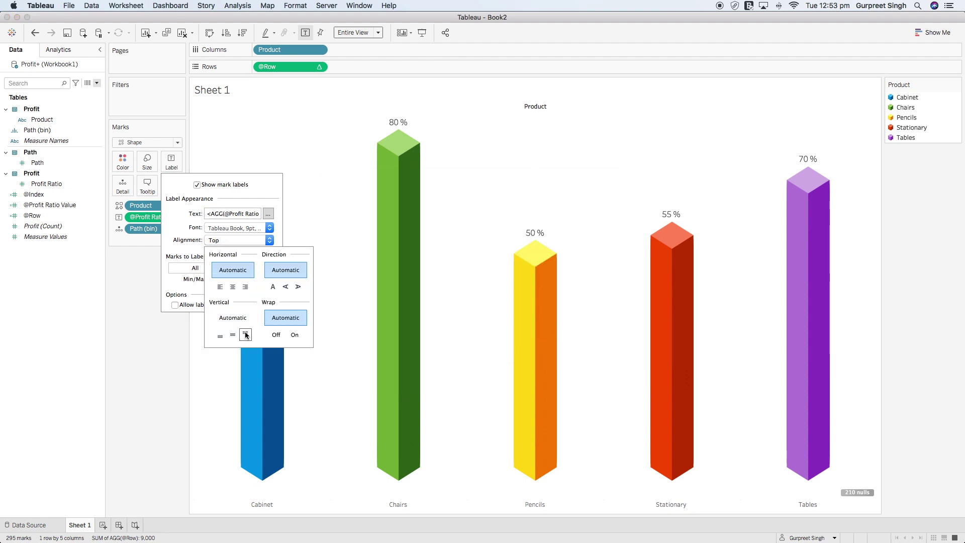
{"action": "left_click", "coordinate": [145, 378]}
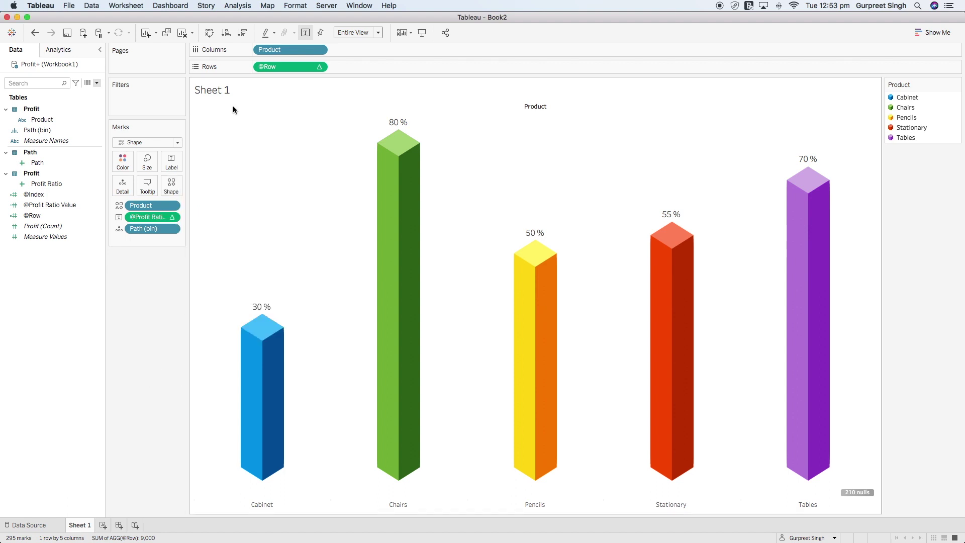
Set the Product header default font size to 14 pt
{"action": "left_click", "coordinate": [319, 50]}
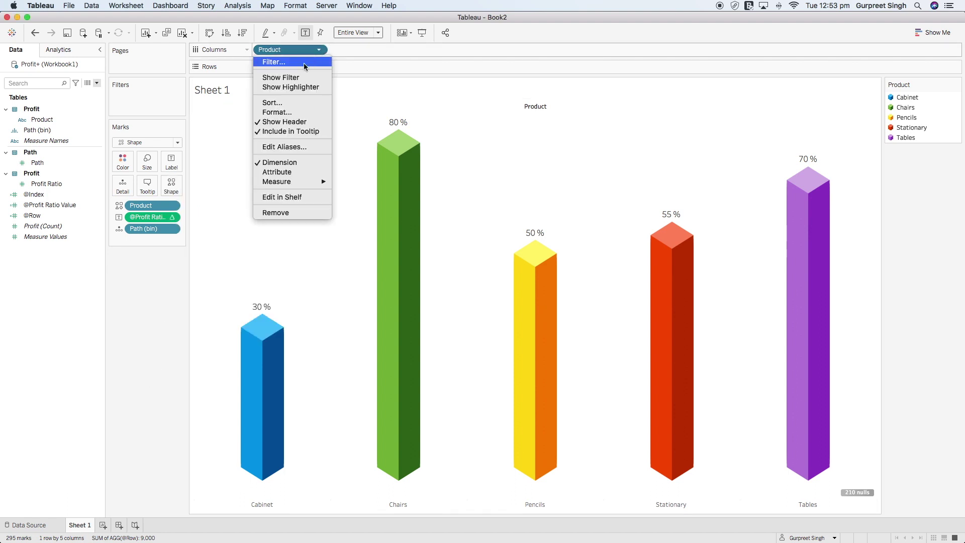
{"action": "left_click", "coordinate": [290, 109]}
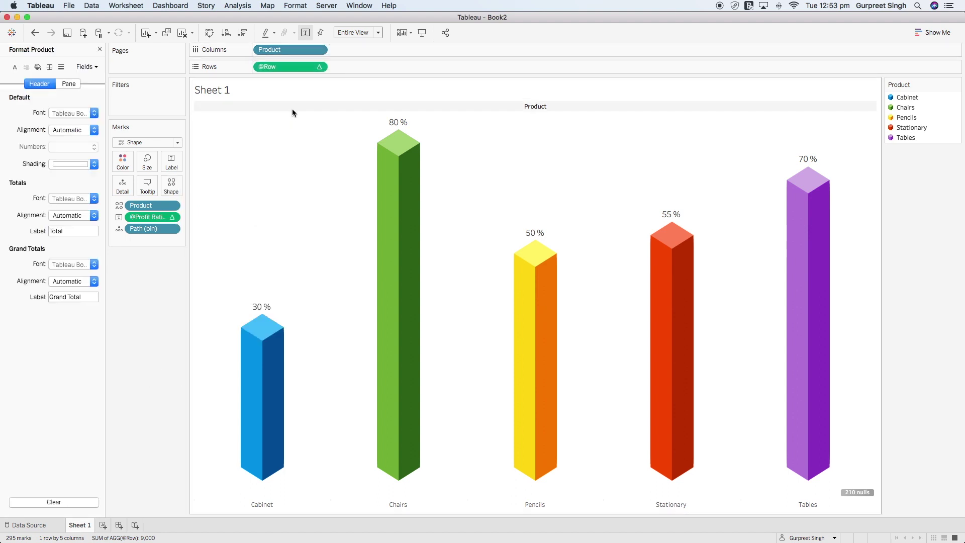
{"action": "left_click", "coordinate": [94, 113]}
{"action": "left_click", "coordinate": [73, 144]}
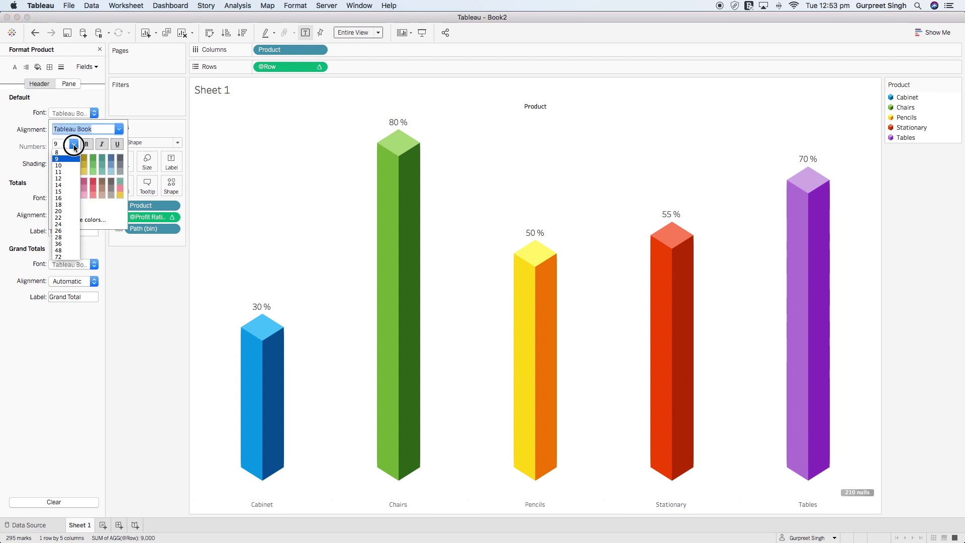
{"action": "left_click", "coordinate": [65, 185]}
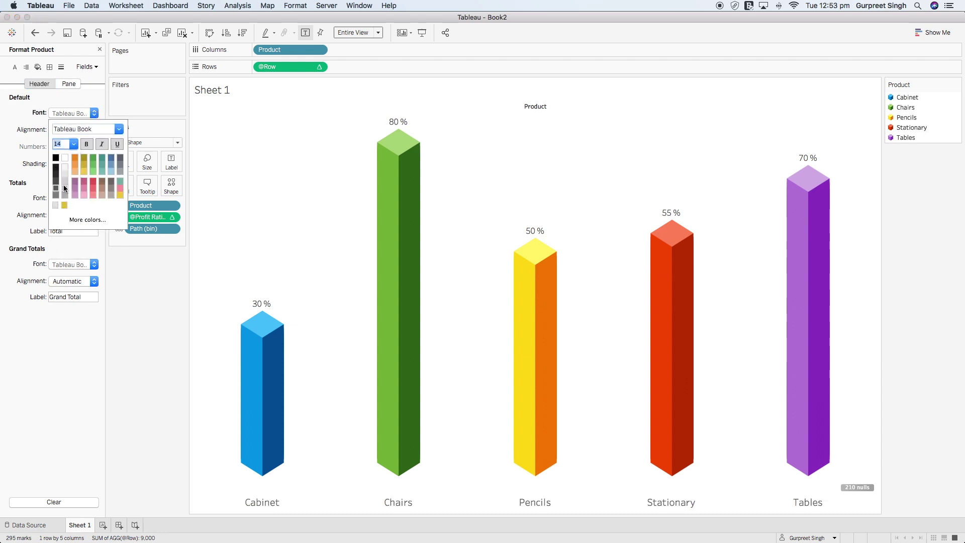
{"action": "left_click", "coordinate": [128, 274]}
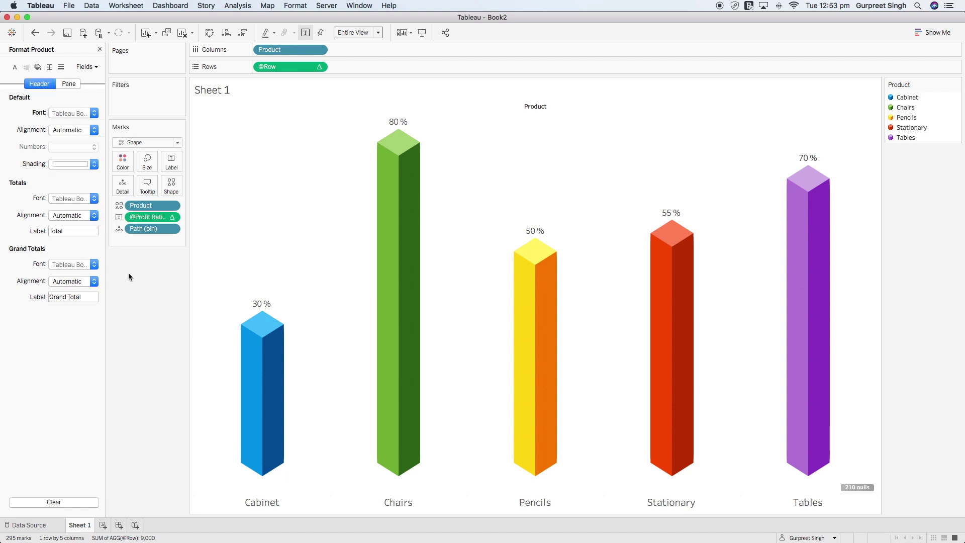